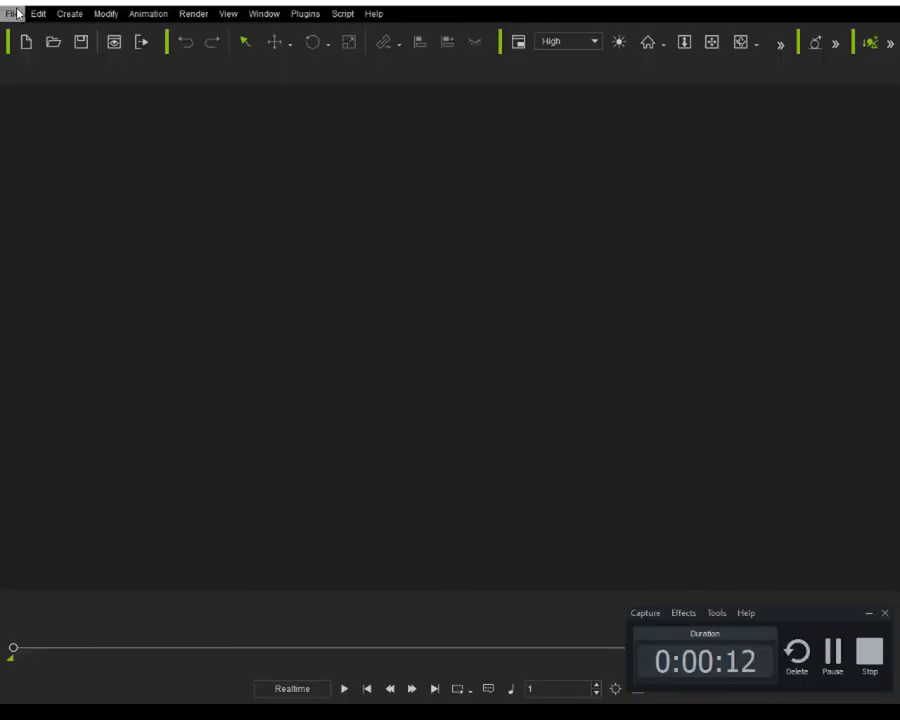
Step: Create a sphere primitive, frame it in view, and open its Modify settings (F3)
click(70, 14)
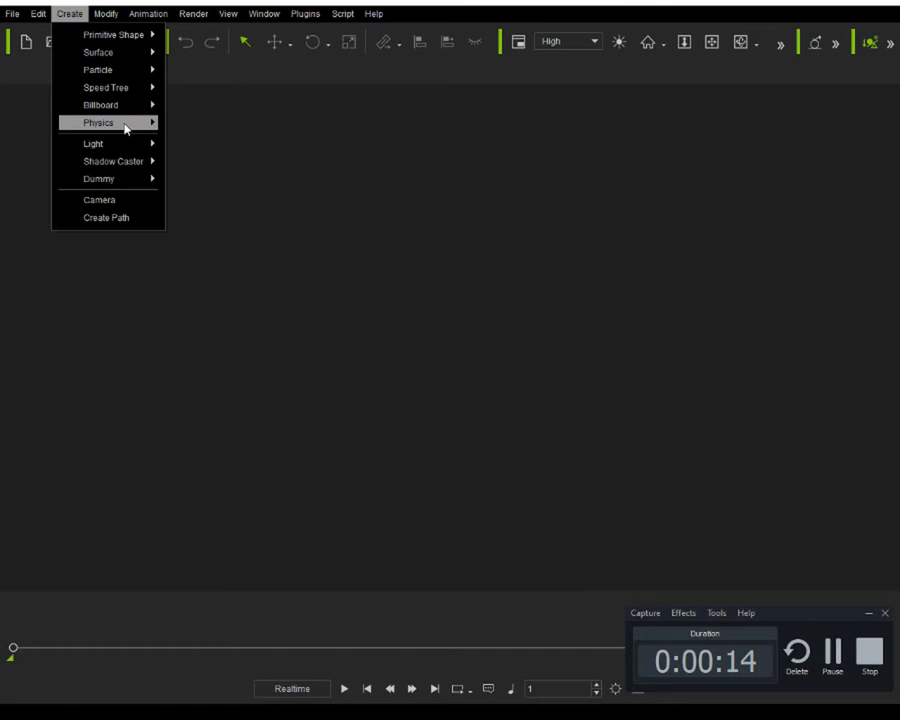
mouse_move(113, 35)
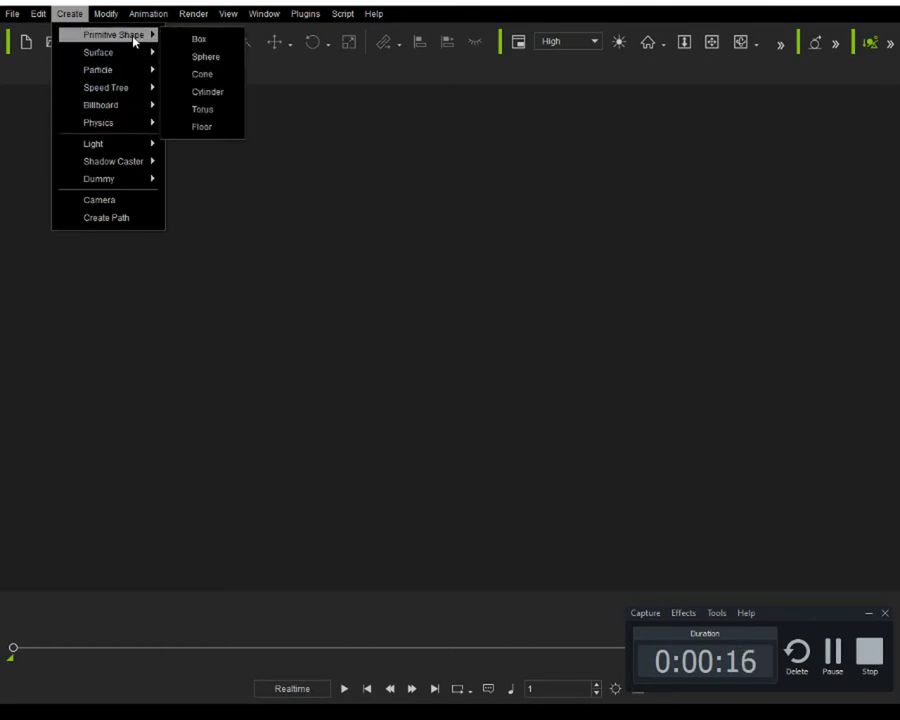
click(193, 62)
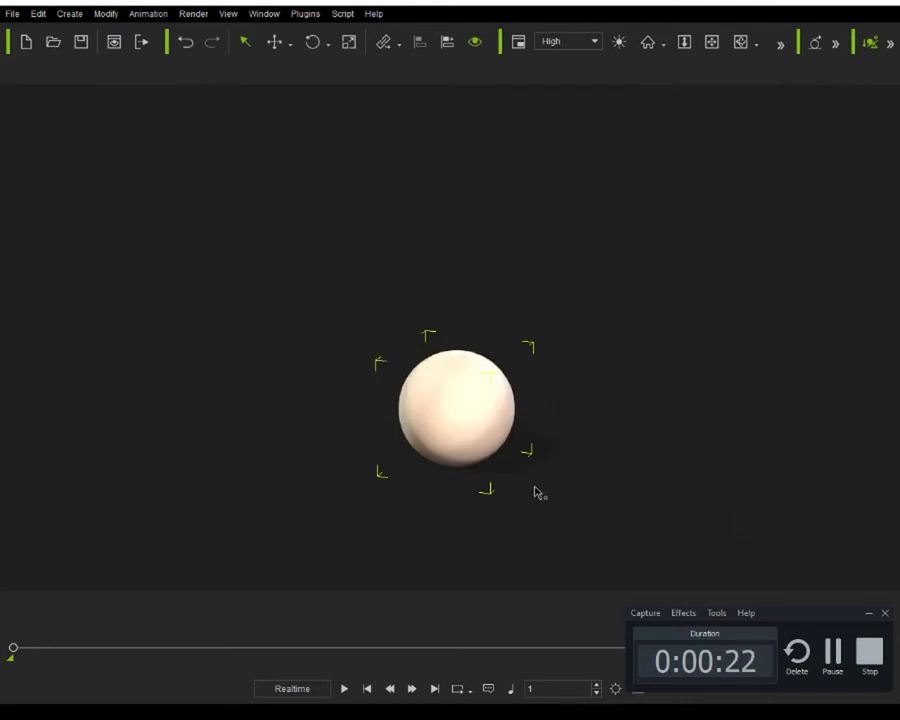
key(f)
key(F3)
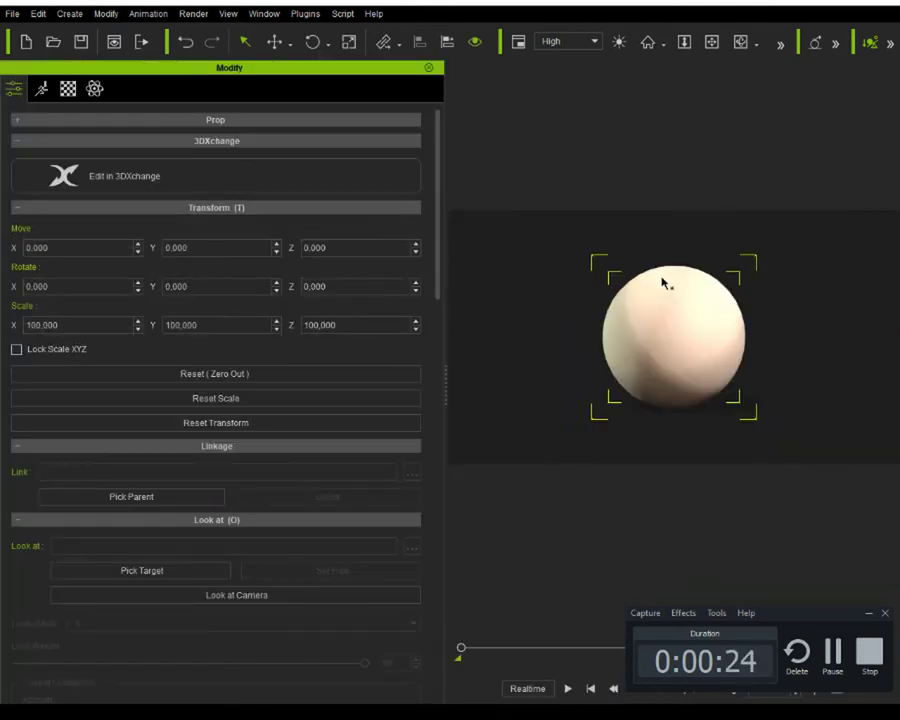
Step: Load the MetalPlate basecolor image into the sphere's Base Color channel
click(70, 89)
double_click(167, 412)
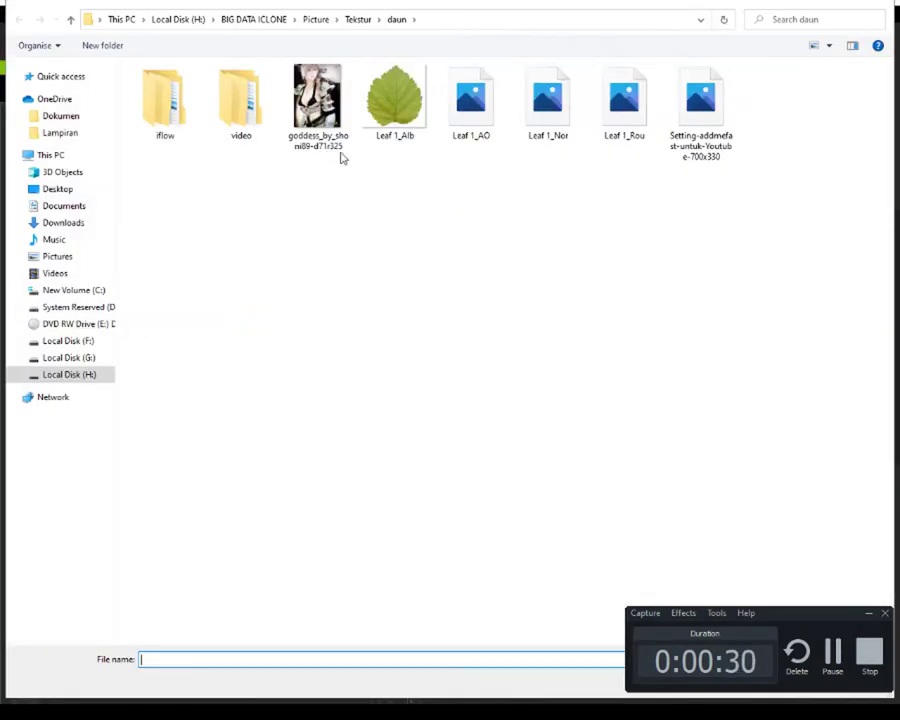
click(63, 222)
double_click(222, 114)
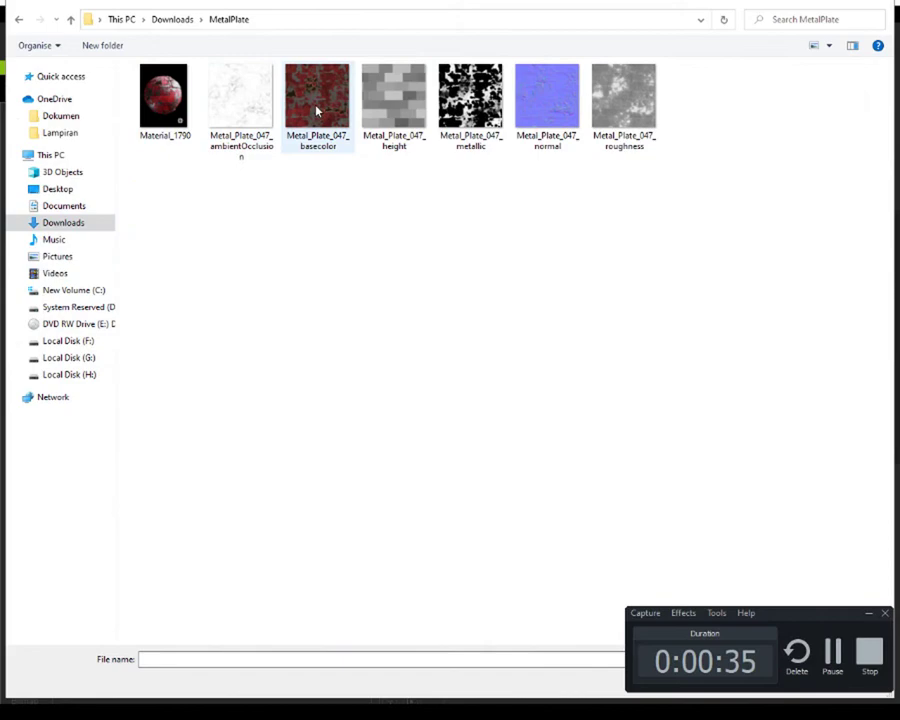
double_click(314, 110)
Step: Load the MetalPlate normal map as Bump and the roughness image into Roughness
double_click(283, 412)
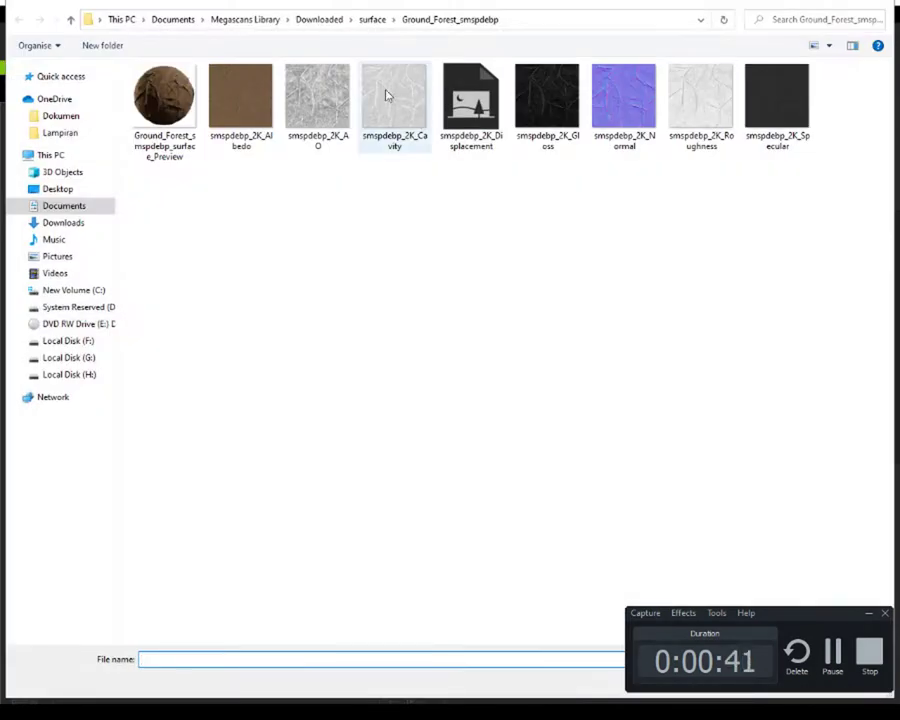
click(95, 222)
double_click(253, 101)
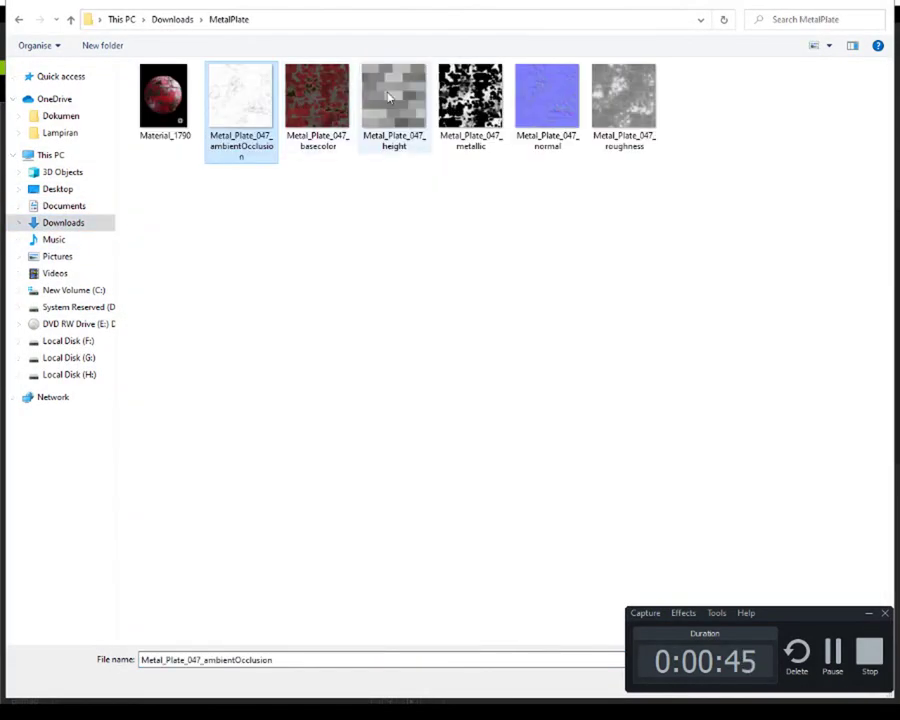
double_click(545, 102)
double_click(275, 494)
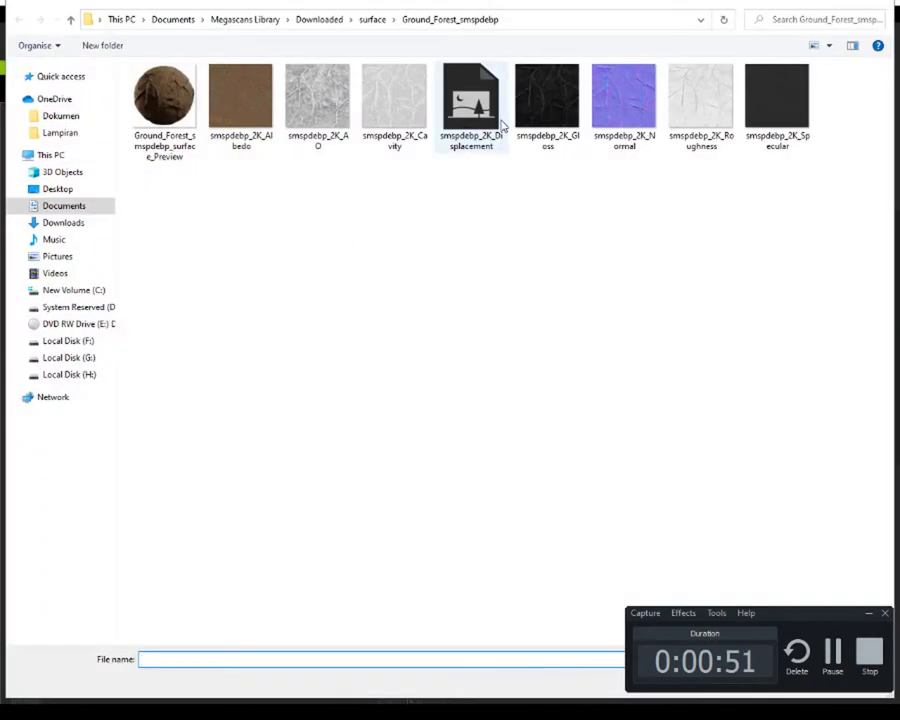
click(100, 225)
double_click(365, 106)
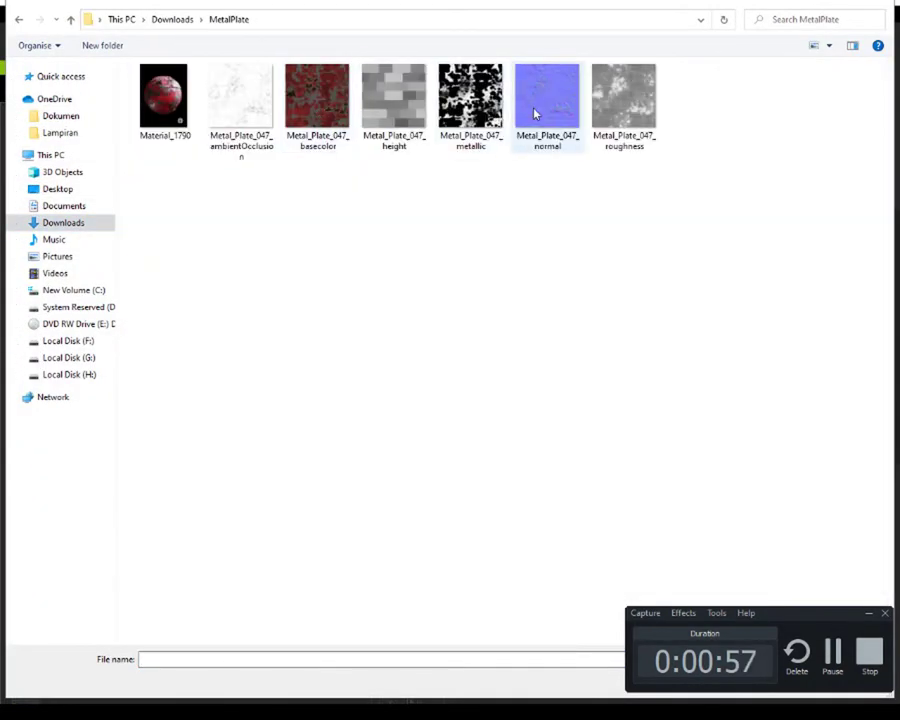
double_click(620, 104)
Step: Fill the AO slot and import the MetalPlate height image as the displacement map
double_click(146, 515)
click(100, 203)
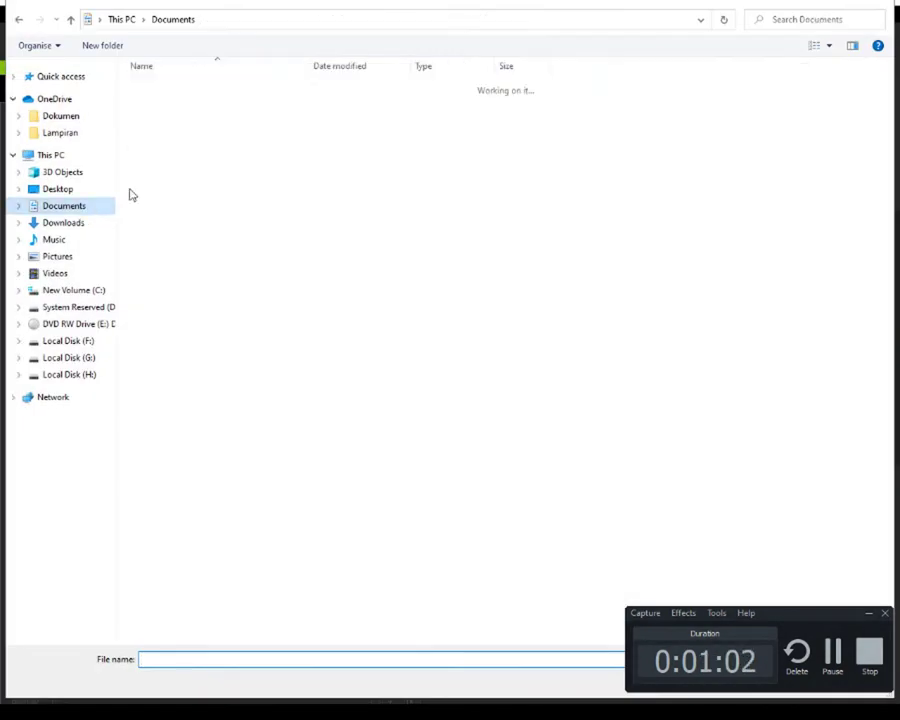
click(104, 224)
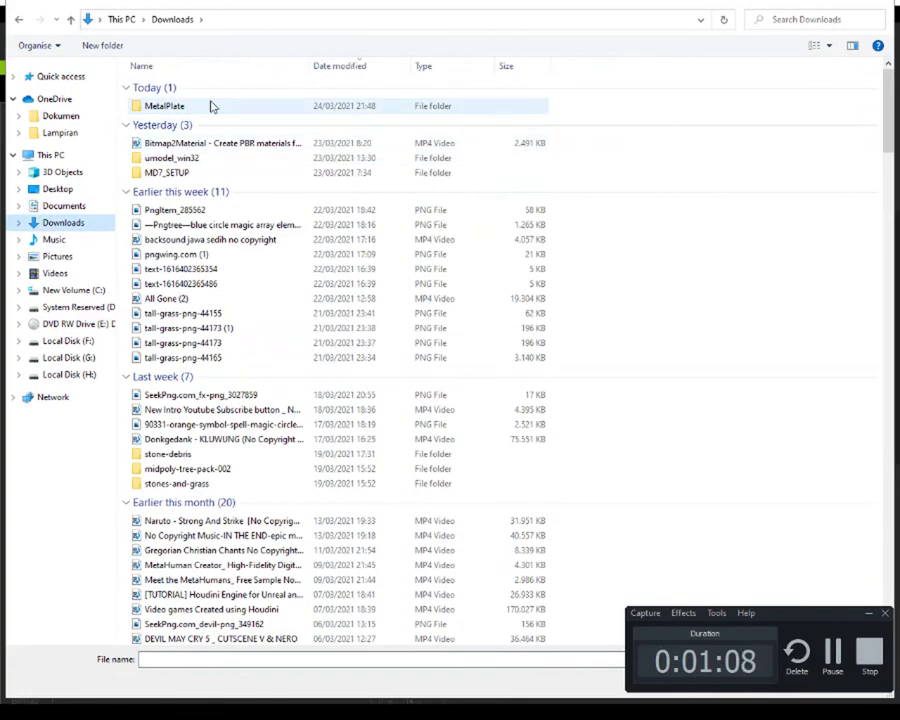
double_click(211, 106)
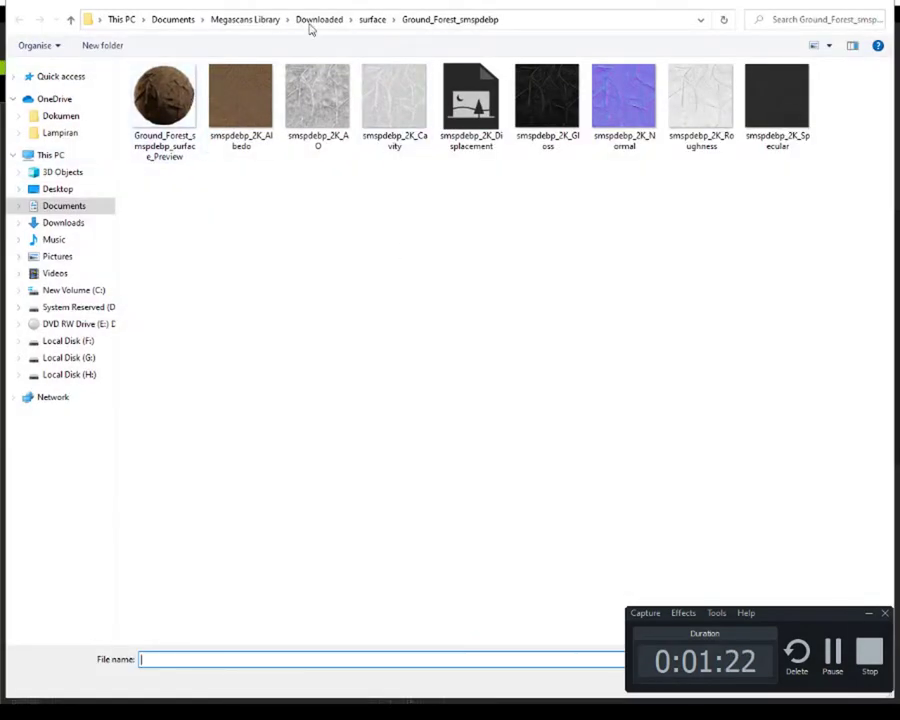
click(316, 20)
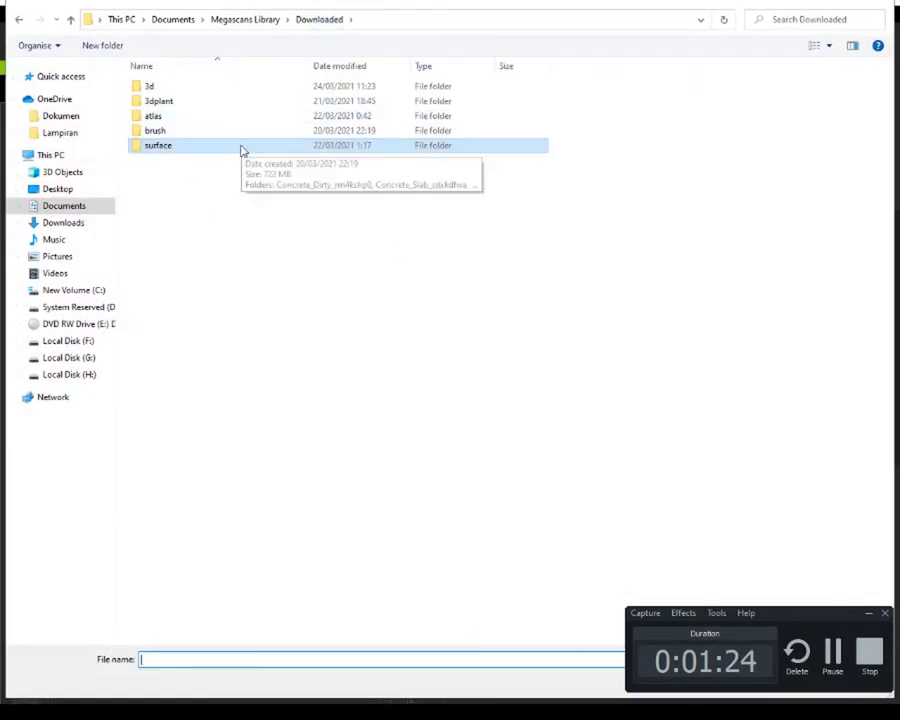
click(80, 290)
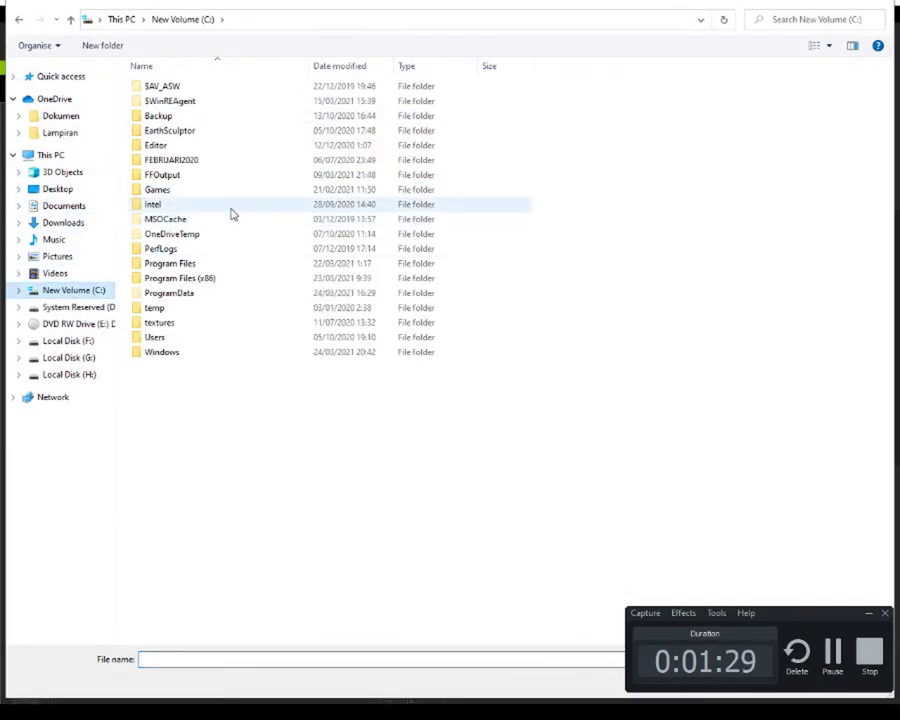
click(88, 222)
double_click(262, 106)
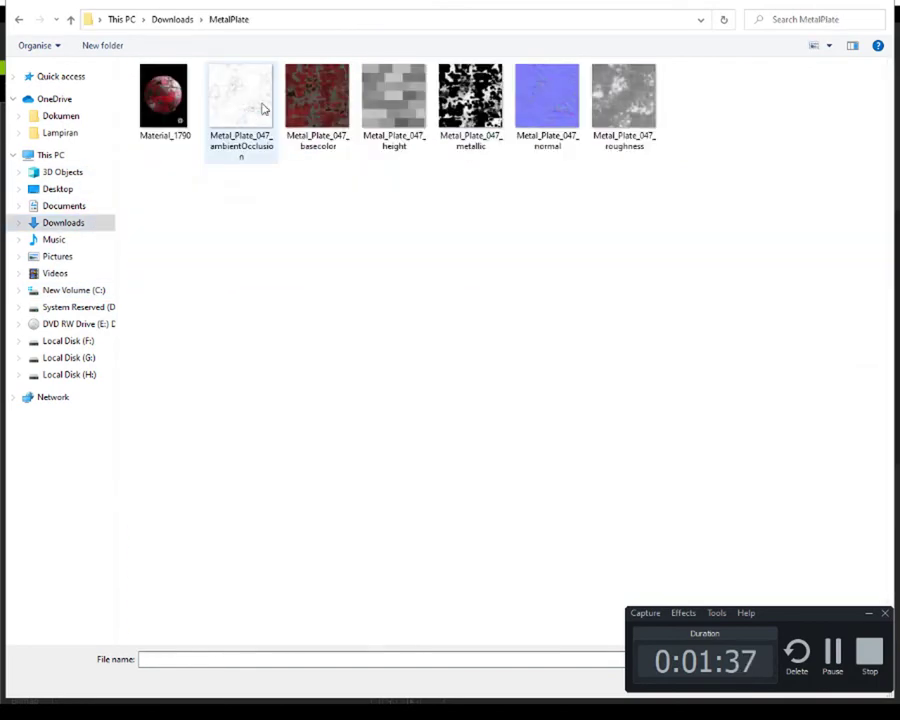
double_click(393, 100)
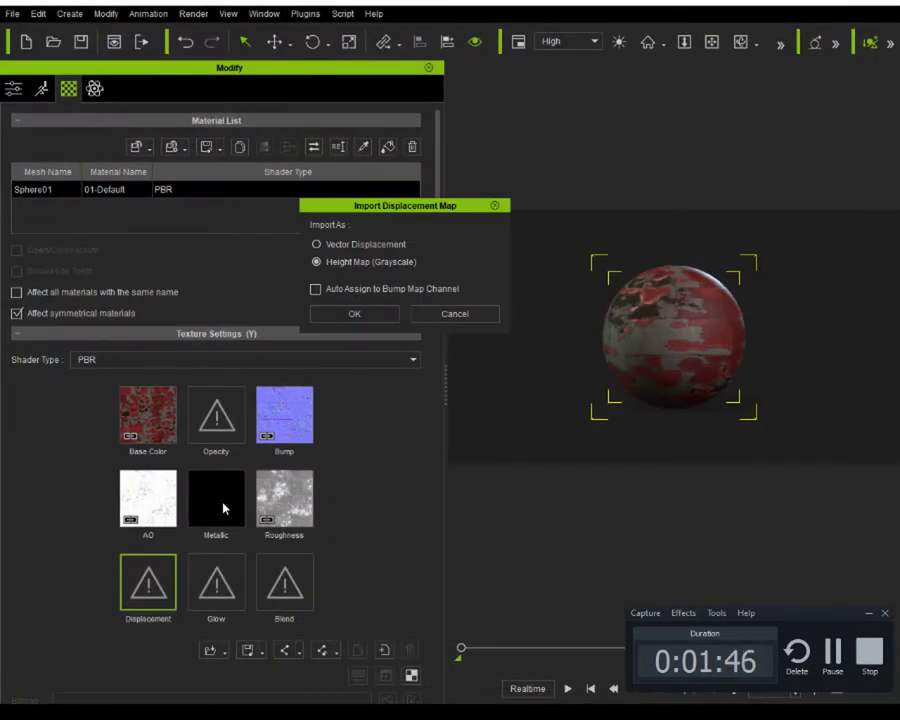
click(354, 313)
Step: Load the MetalPlate metallic image into the Metallic channel
double_click(216, 498)
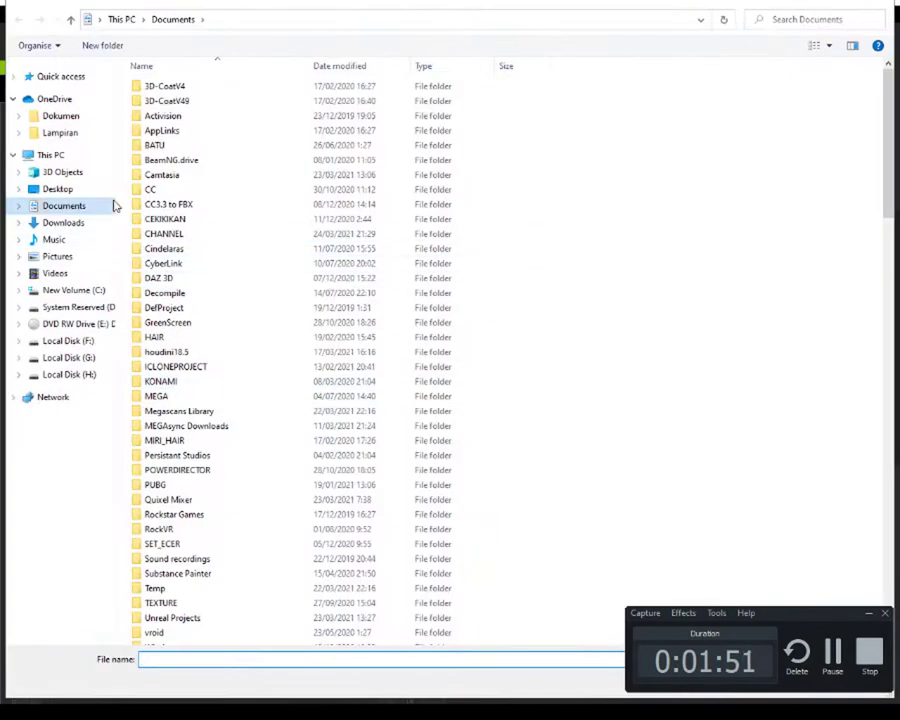
click(63, 222)
double_click(164, 105)
double_click(476, 100)
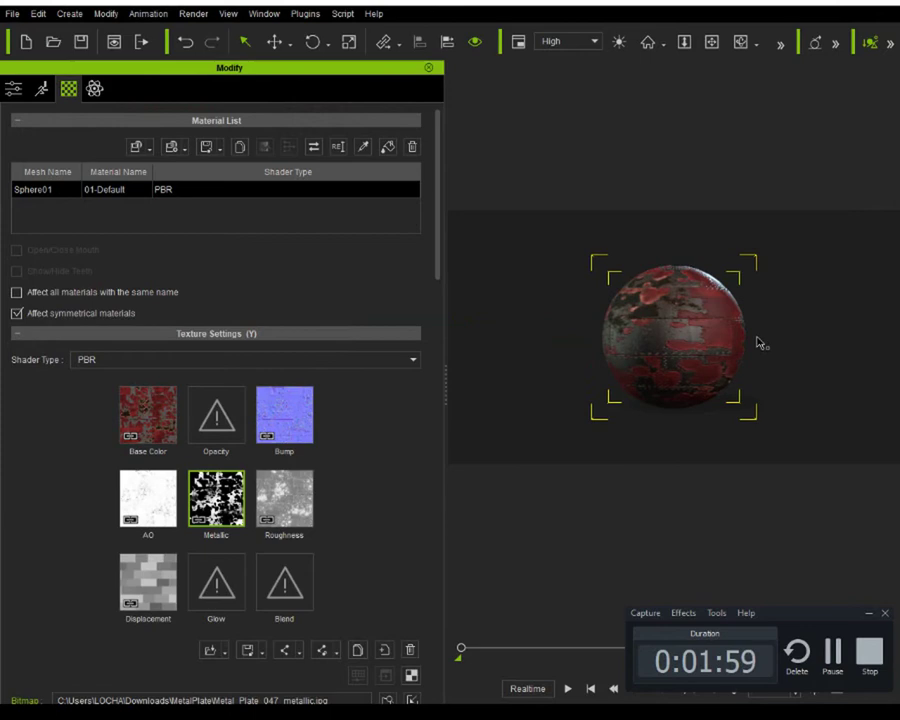
Step: Orbit and zoom around the textured sphere and inspect its Bump map
scroll(685, 325, up, 3)
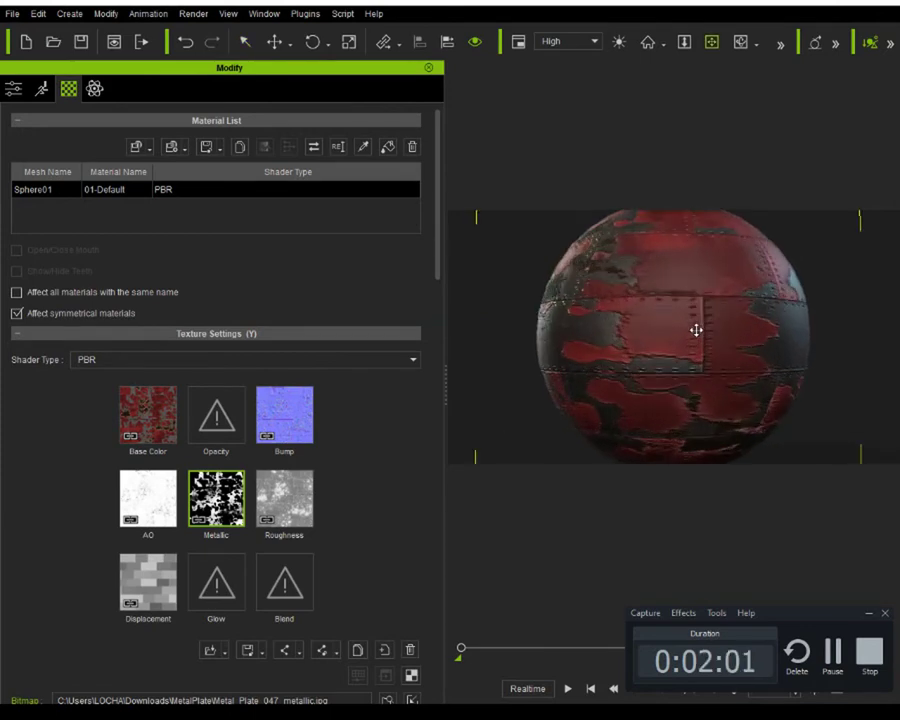
scroll(697, 327, up, 2)
mouse_move(649, 373)
right_down()
mouse_move(518, 390)
mouse_move(484, 365)
right_up()
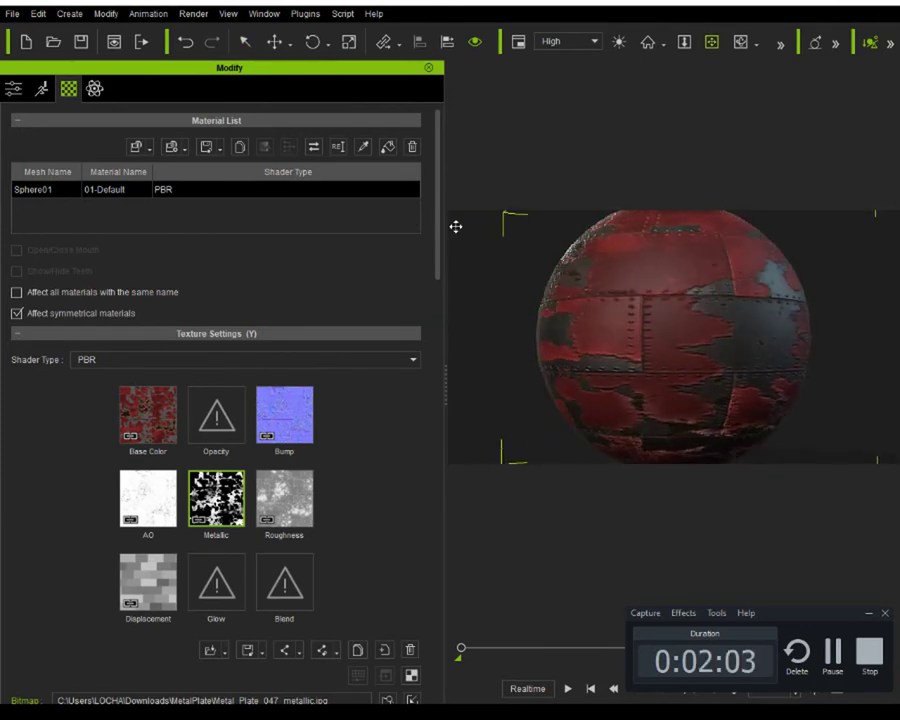
mouse_move(438, 235)
mouse_down()
mouse_move(432, 332)
mouse_move(413, 322)
mouse_up()
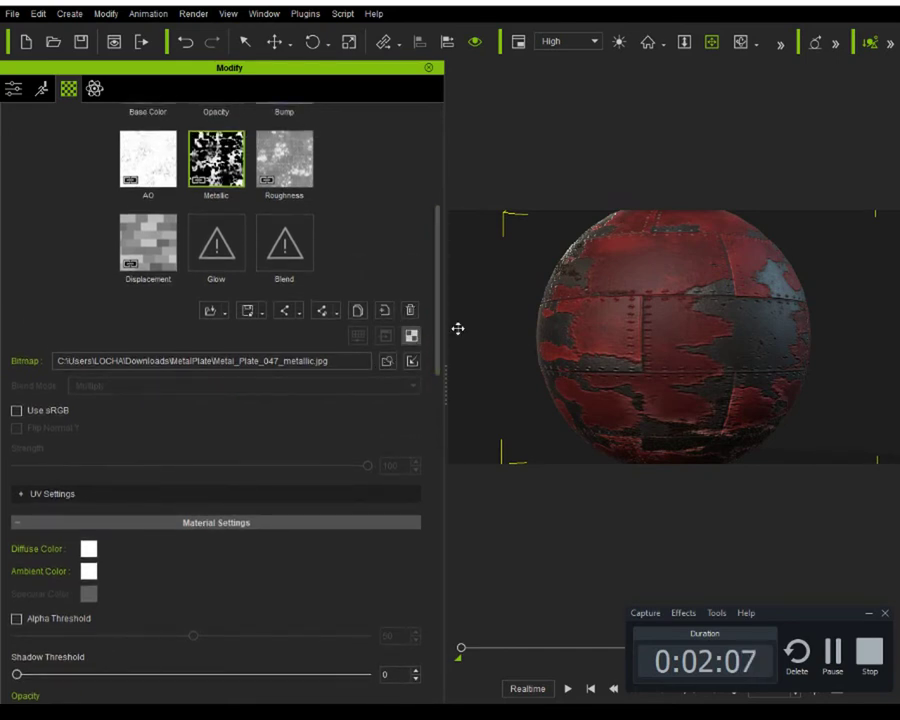
drag(441, 298, 441, 251)
scroll(338, 263, up, 2)
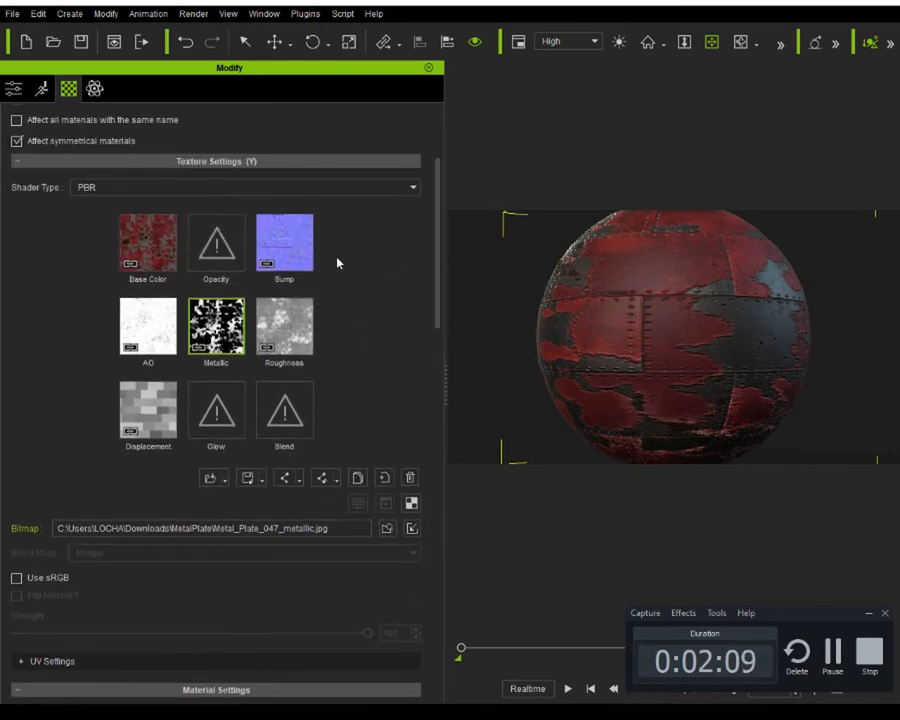
click(311, 248)
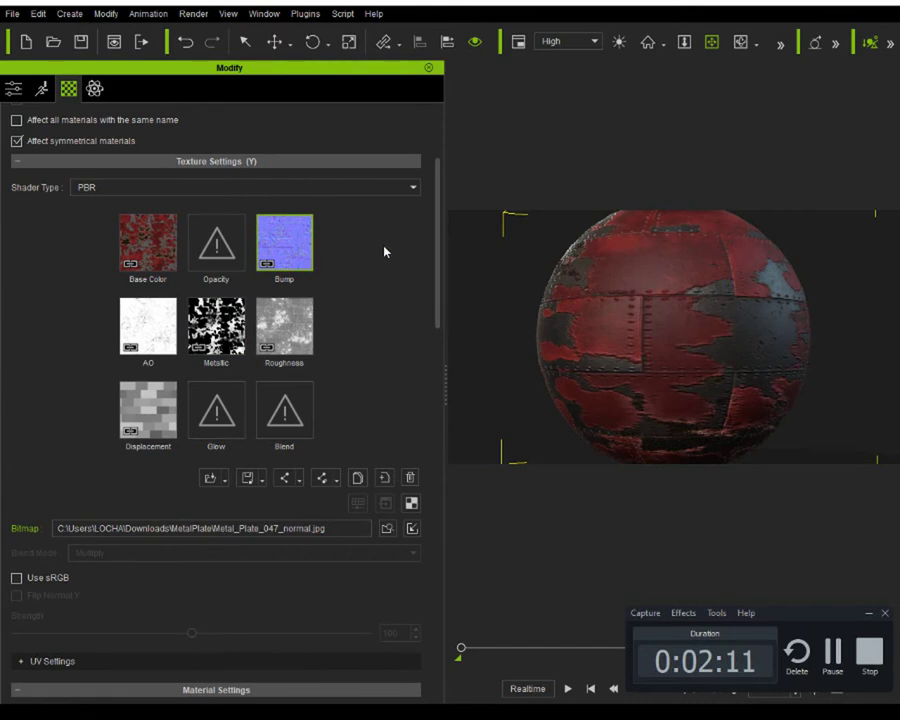
click(413, 528)
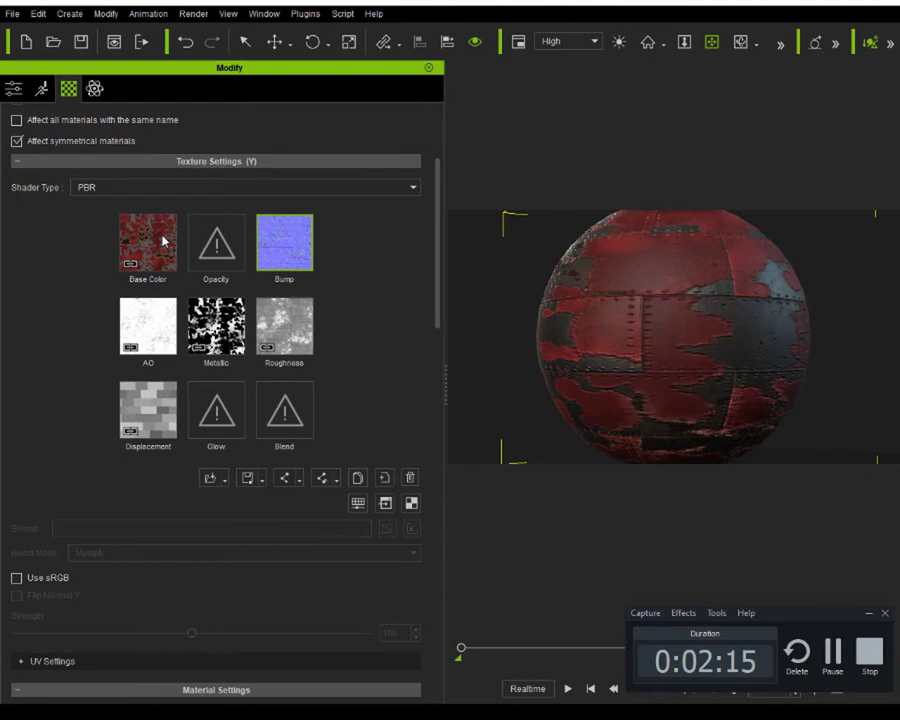
Step: Check the Base Color map, then raise Displacement Strength to 300
click(163, 240)
click(410, 528)
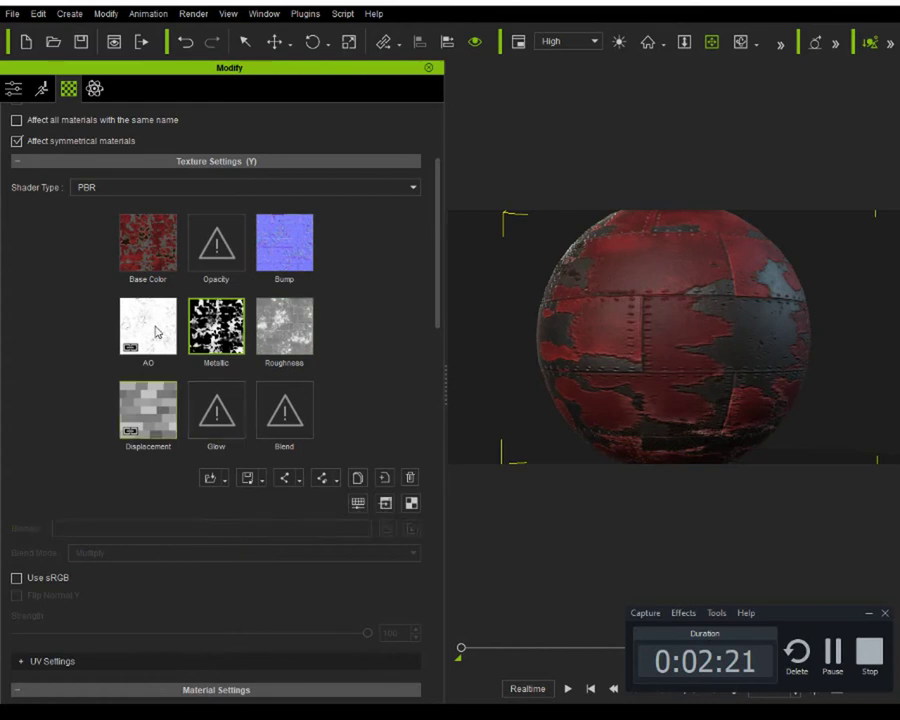
click(150, 410)
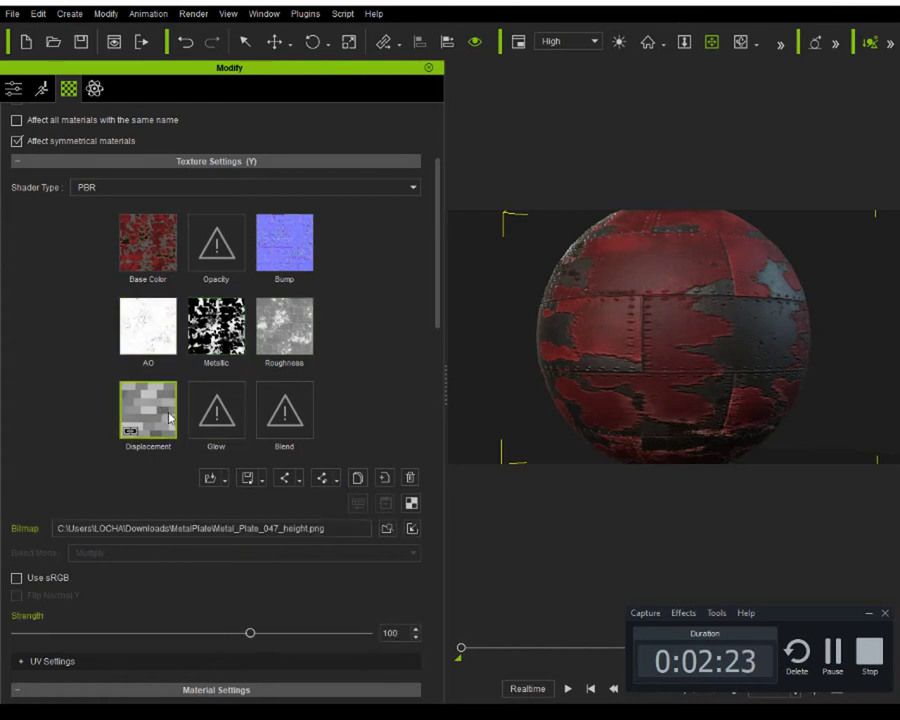
click(412, 529)
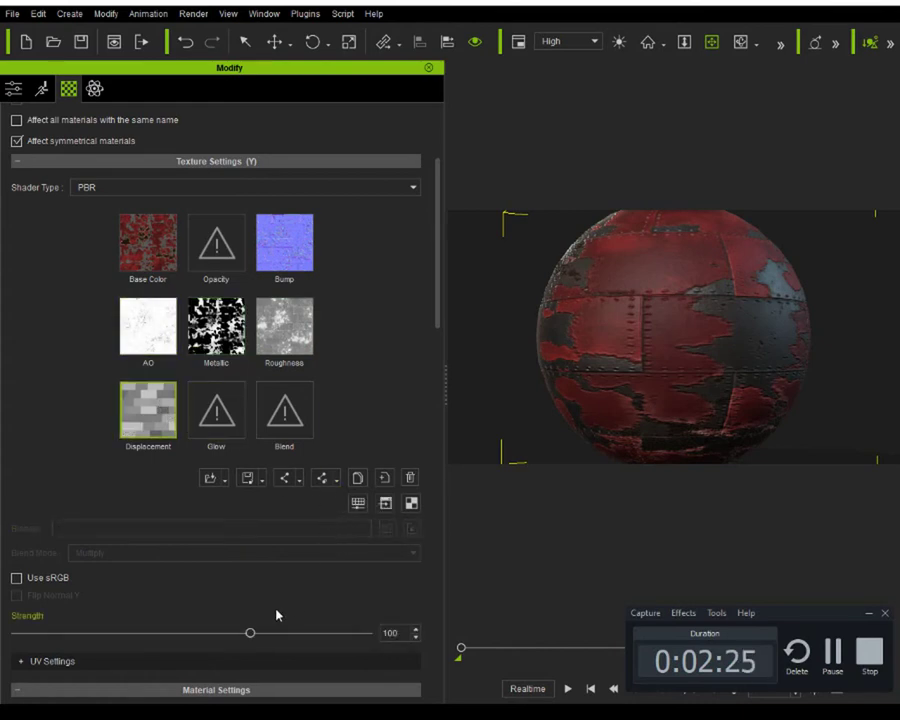
drag(361, 641, 395, 641)
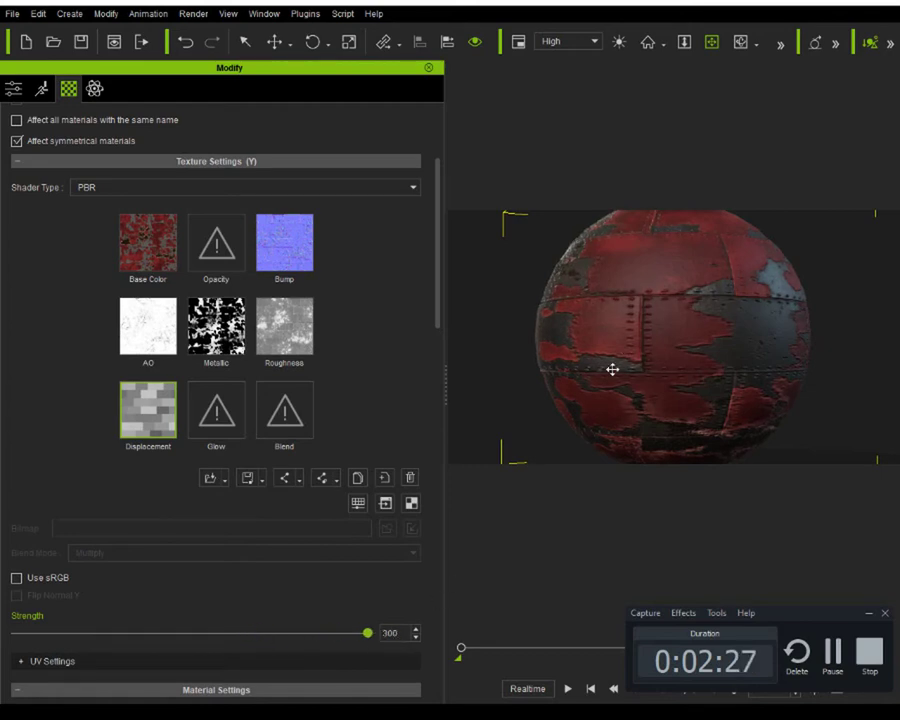
Step: Review the Roughness map and enable sRGB on the Base Color map
mouse_move(742, 340)
right_down()
mouse_move(498, 368)
mouse_move(636, 342)
mouse_move(516, 356)
mouse_move(669, 375)
right_up()
click(290, 335)
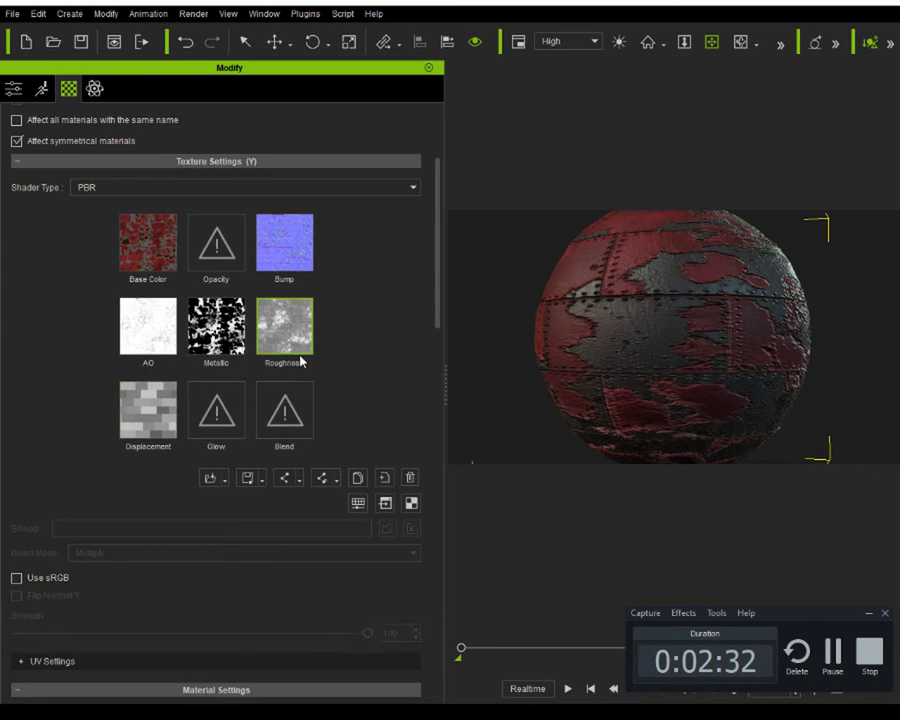
click(140, 330)
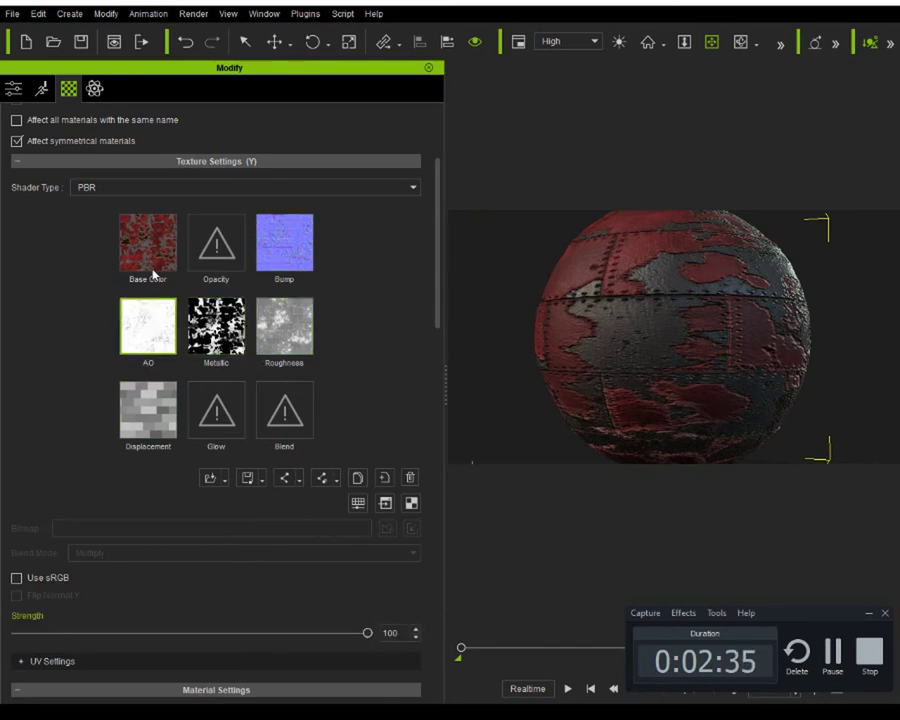
click(148, 262)
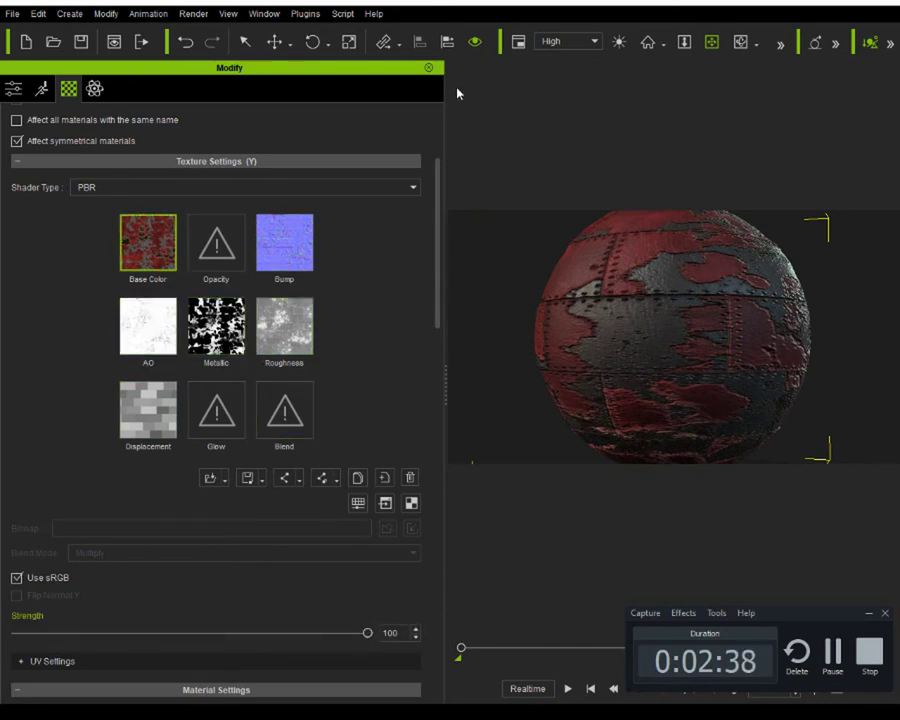
scroll(630, 358, down, 3)
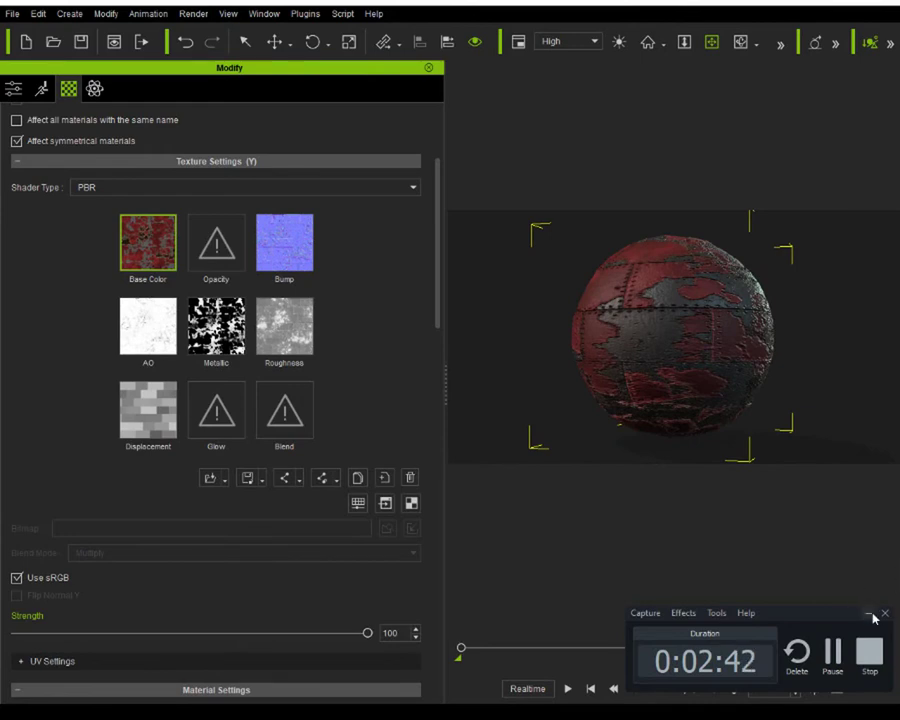
click(868, 615)
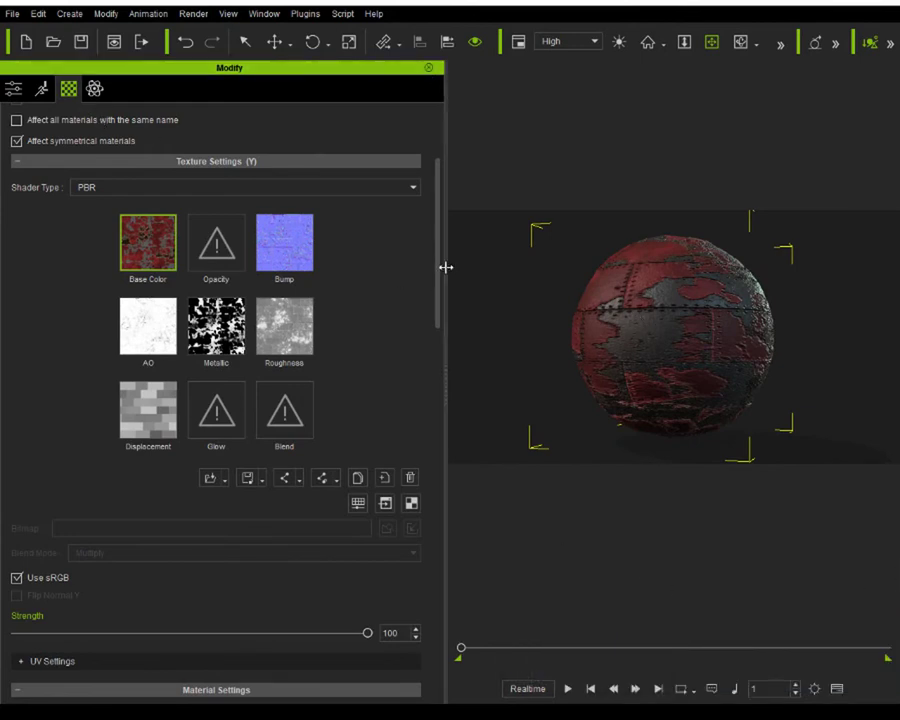
Step: Start saving the material and browse to Public Documents\Reallusion
scroll(300, 230, up, 3)
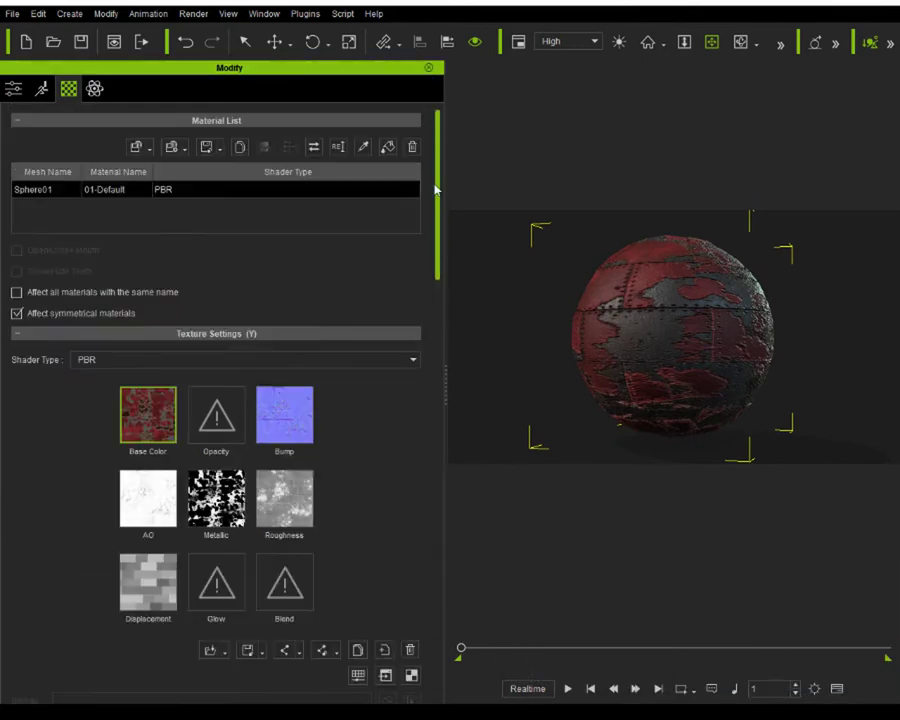
click(148, 150)
click(173, 188)
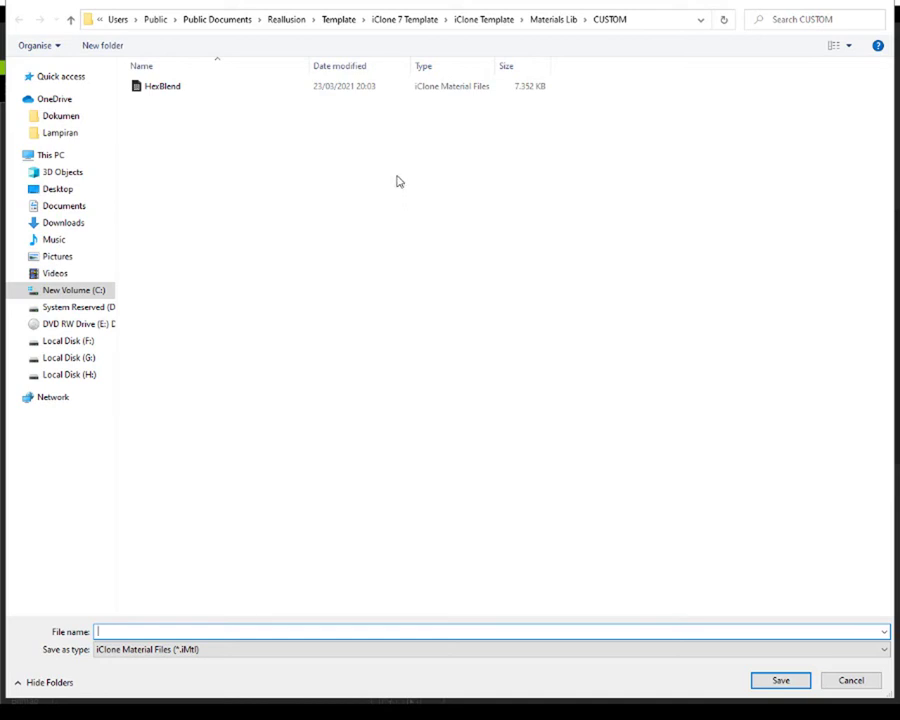
click(78, 155)
double_click(257, 212)
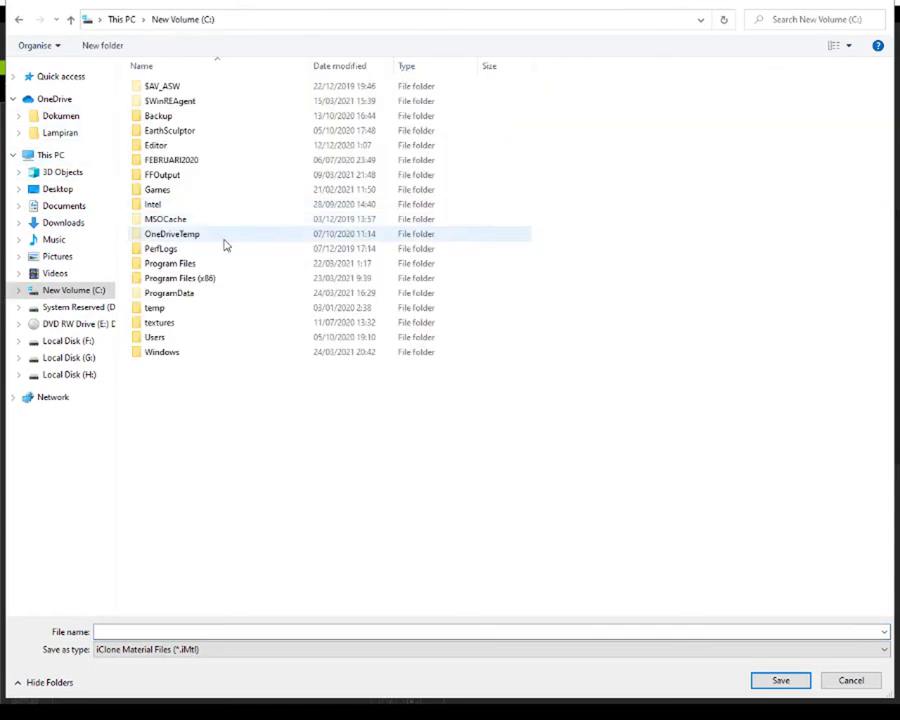
double_click(220, 338)
double_click(200, 119)
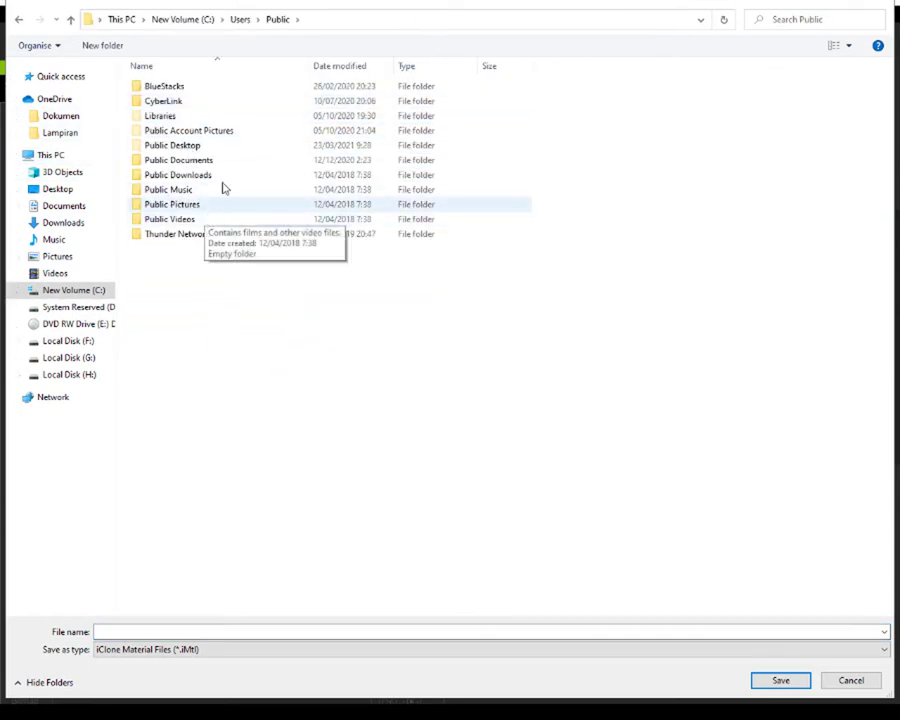
double_click(201, 158)
double_click(195, 131)
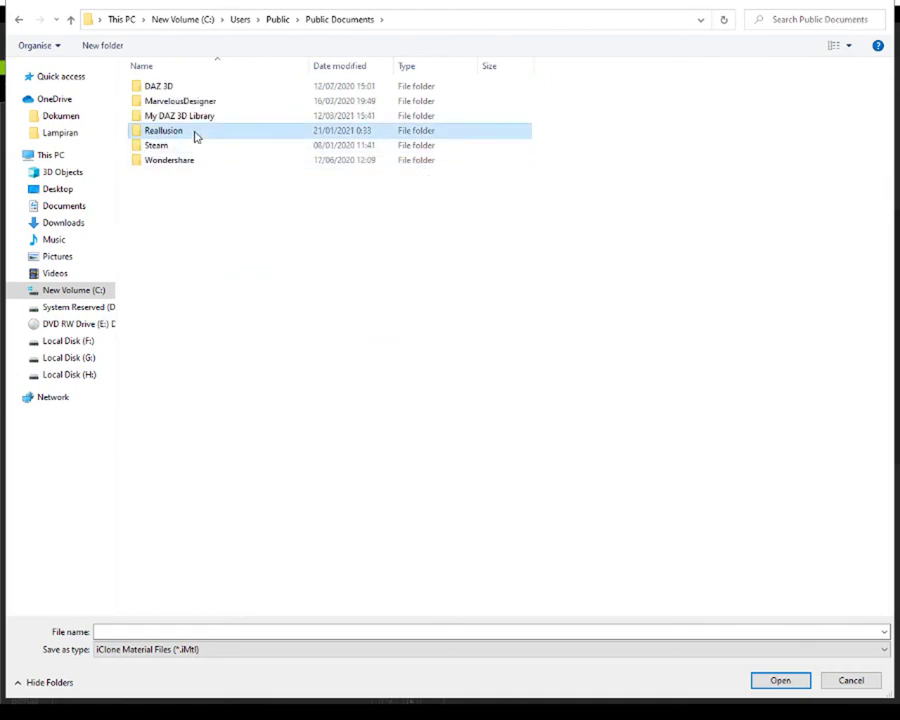
Step: Save it as 'Red Painted' in iClone 7 Template\Materials Lib\CUSTOM
double_click(212, 87)
double_click(205, 101)
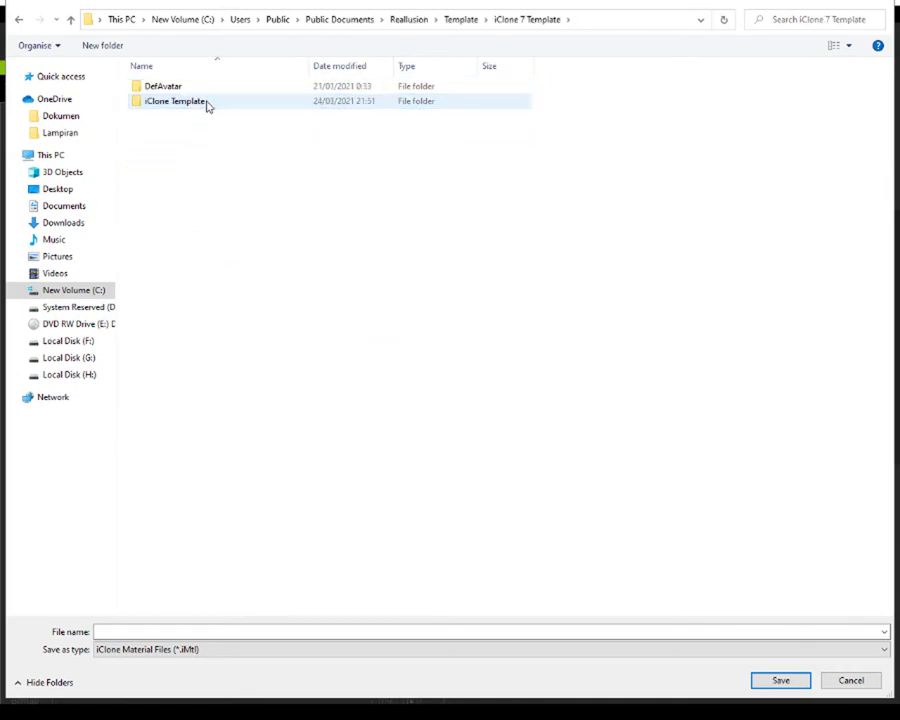
scroll(183, 430, down, 2)
scroll(183, 430, down, 4)
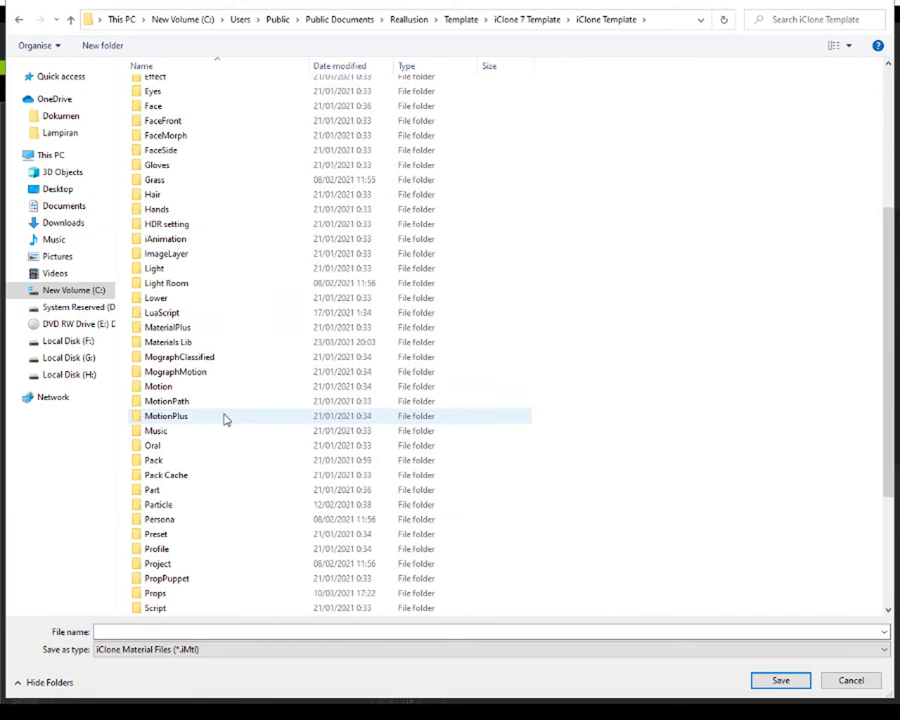
double_click(241, 344)
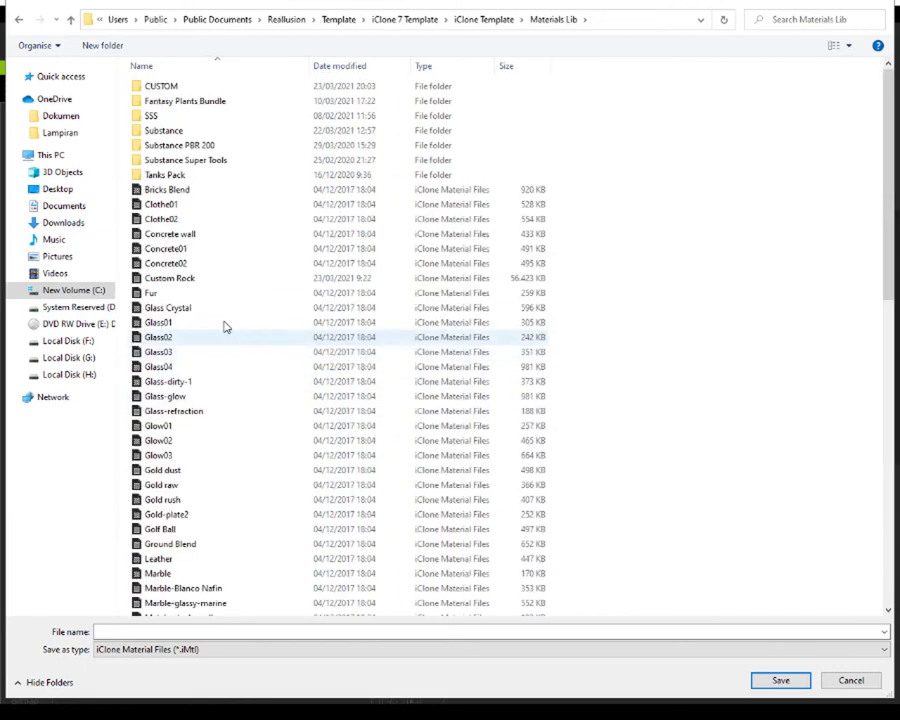
double_click(263, 94)
click(491, 630)
text(Red Painted)
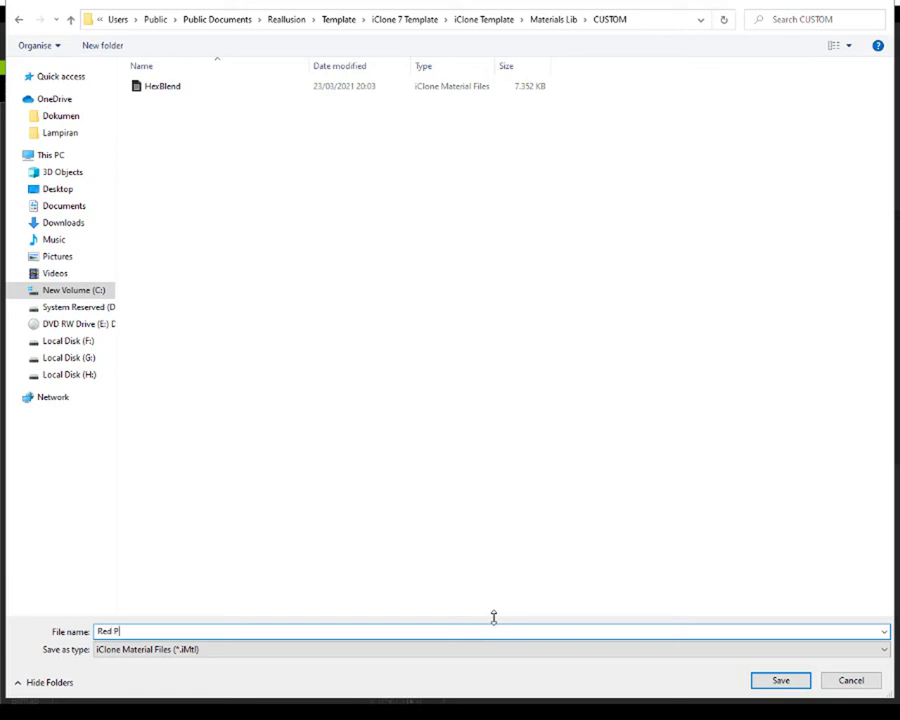
click(790, 681)
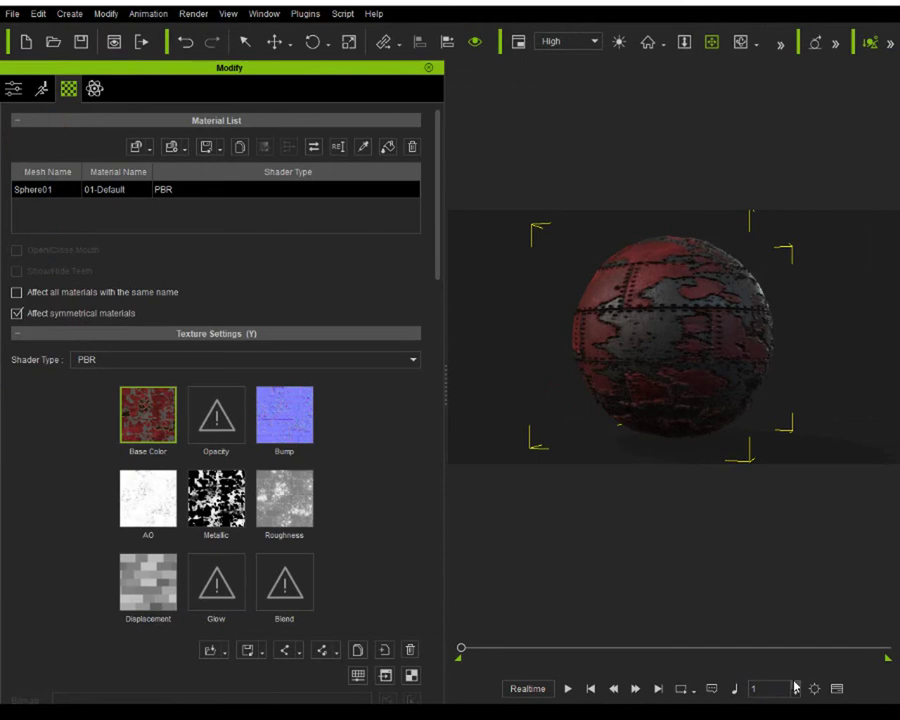
Step: Delete the sphere, add a Box primitive, and hide the Modify panel
mouse_move(715, 343)
right_down()
mouse_move(760, 308)
mouse_move(683, 372)
mouse_move(712, 368)
right_up()
mouse_move(766, 364)
right_down()
mouse_move(630, 358)
mouse_move(671, 312)
mouse_move(623, 336)
mouse_move(631, 337)
right_up()
key(Delete)
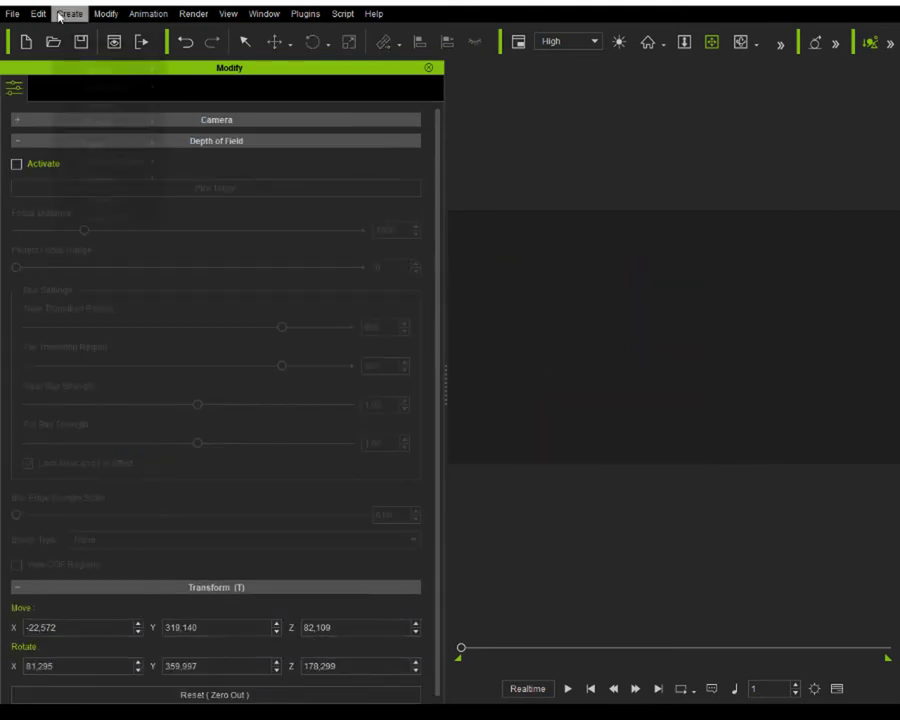
click(69, 13)
click(198, 40)
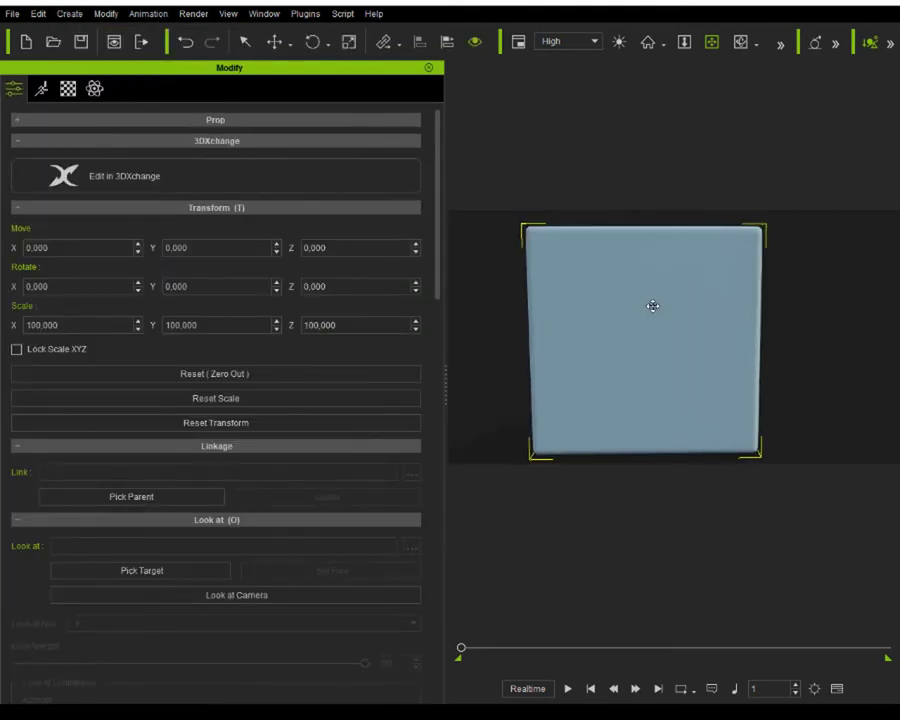
click(428, 67)
mouse_move(362, 158)
right_down()
mouse_move(504, 275)
mouse_move(538, 285)
mouse_move(528, 280)
right_up()
Step: Drag Red Painted from Media > Materials Lib > CUSTOM onto the box, then close the library
key(F4)
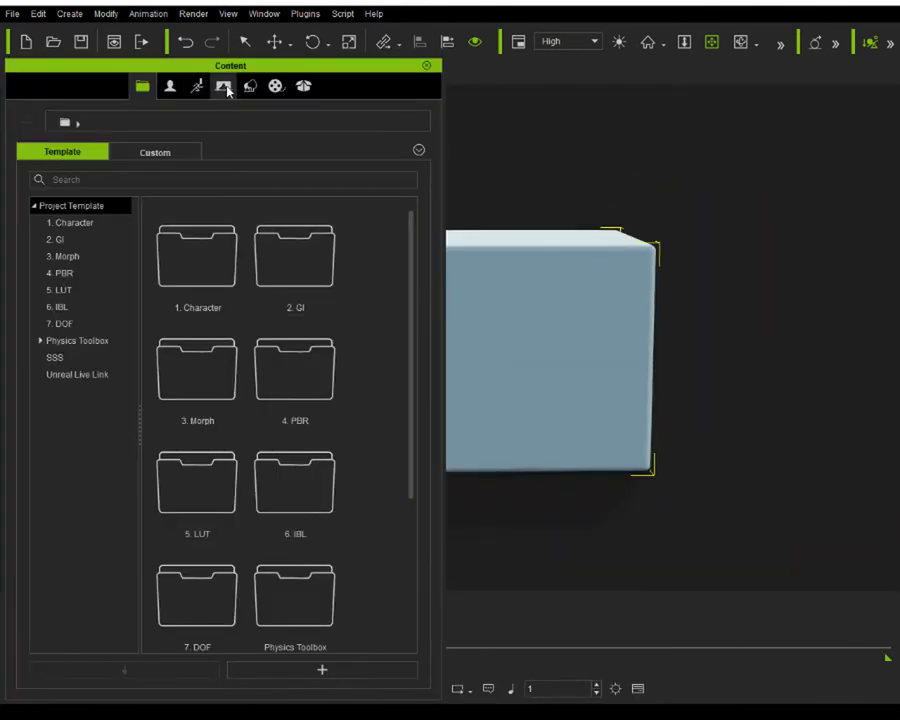
click(274, 89)
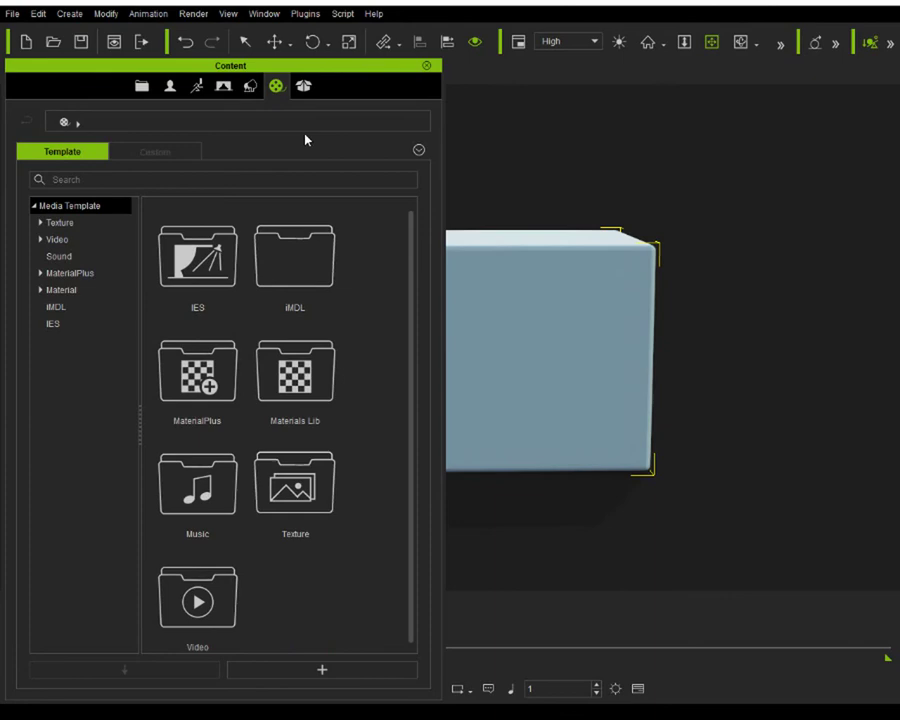
double_click(281, 388)
click(207, 278)
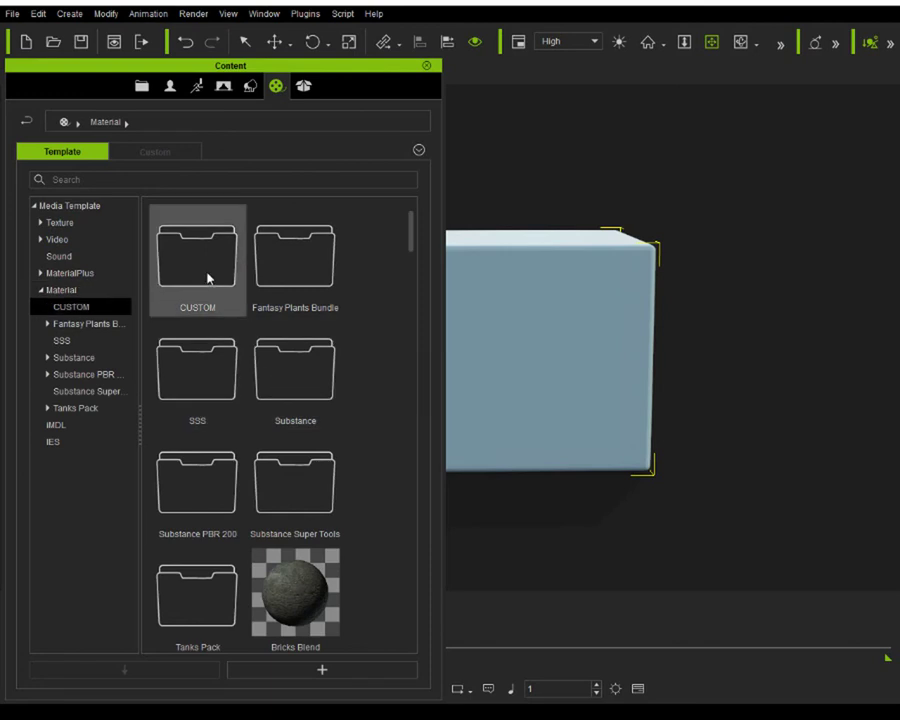
double_click(209, 278)
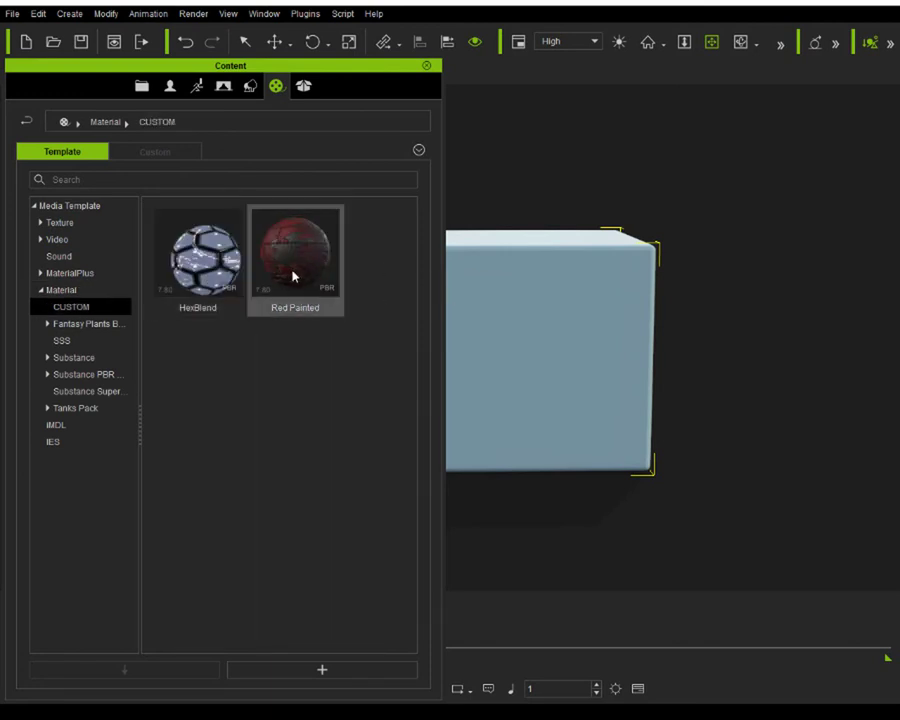
drag(293, 275, 520, 322)
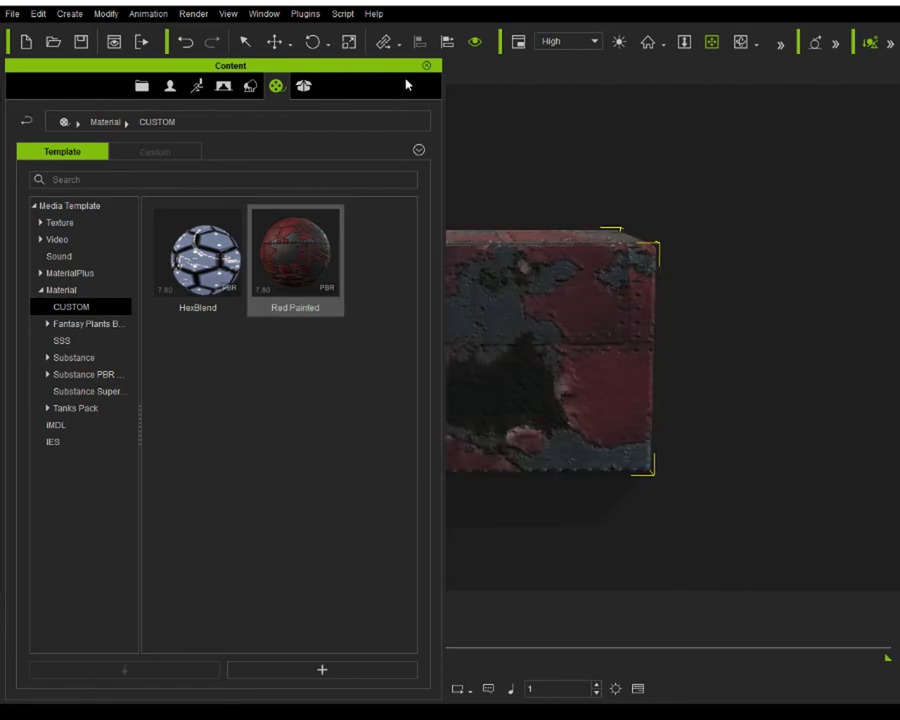
key(F4)
mouse_move(490, 214)
right_down()
mouse_move(132, 354)
mouse_move(384, 314)
mouse_move(601, 338)
mouse_move(466, 482)
mouse_move(454, 328)
mouse_move(504, 281)
mouse_move(566, 271)
right_up()
scroll(577, 379, up, 2)
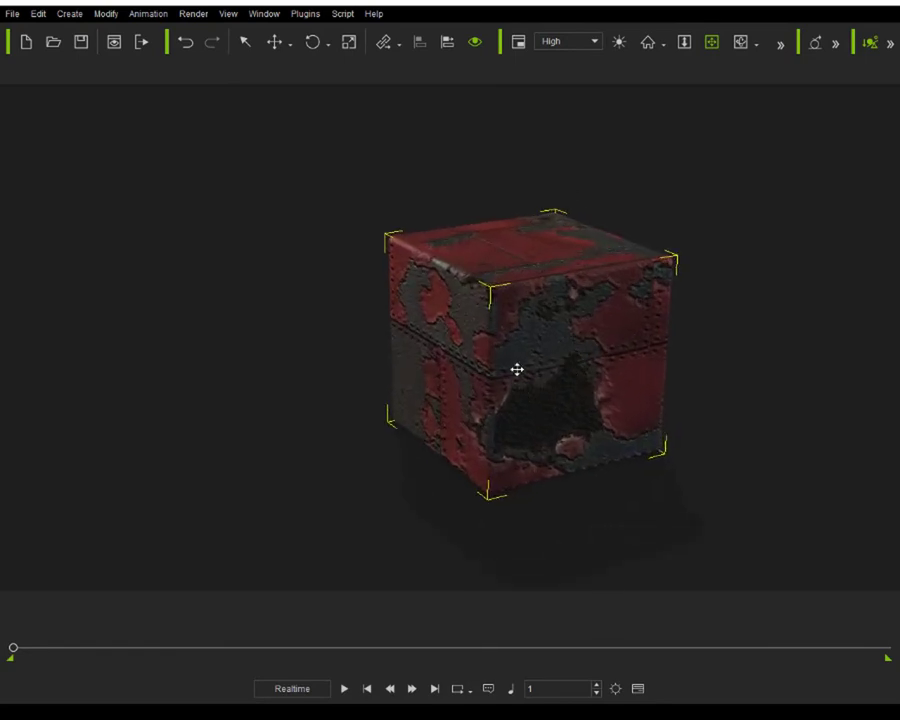
Step: Orbit to an eye-level corner view and show the box's Material tab
mouse_move(517, 369)
right_down()
mouse_move(404, 325)
mouse_move(548, 285)
mouse_move(640, 304)
mouse_move(629, 346)
mouse_move(522, 368)
mouse_move(478, 340)
mouse_move(480, 366)
right_up()
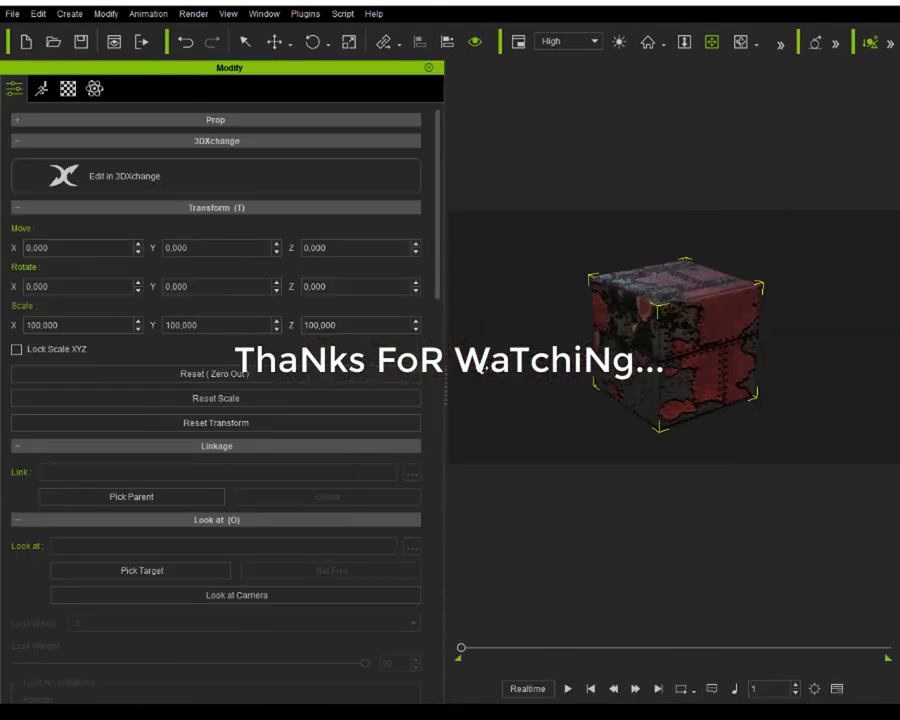
click(75, 90)
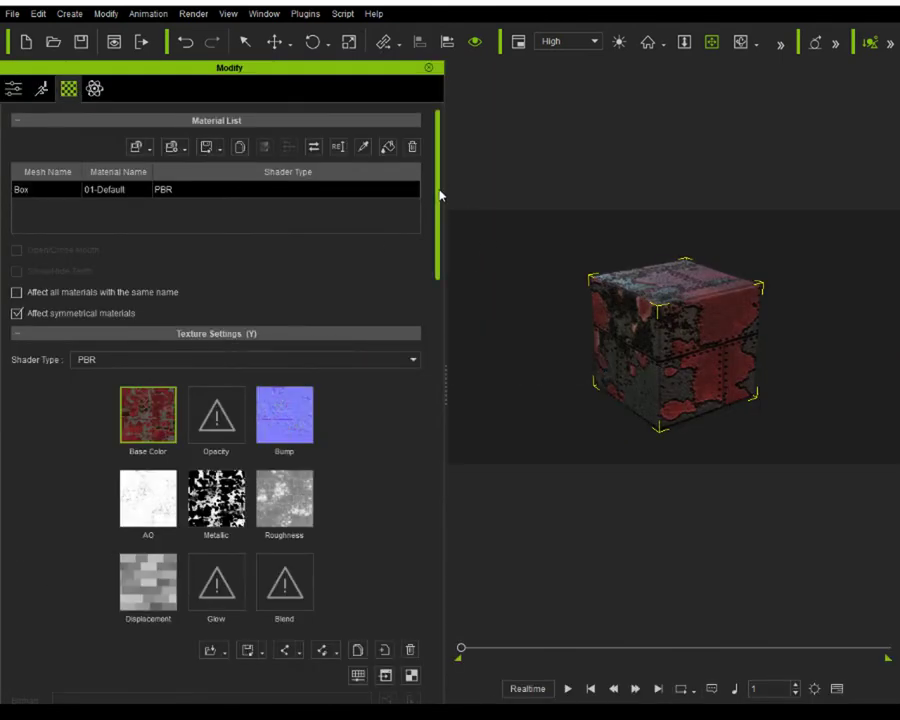